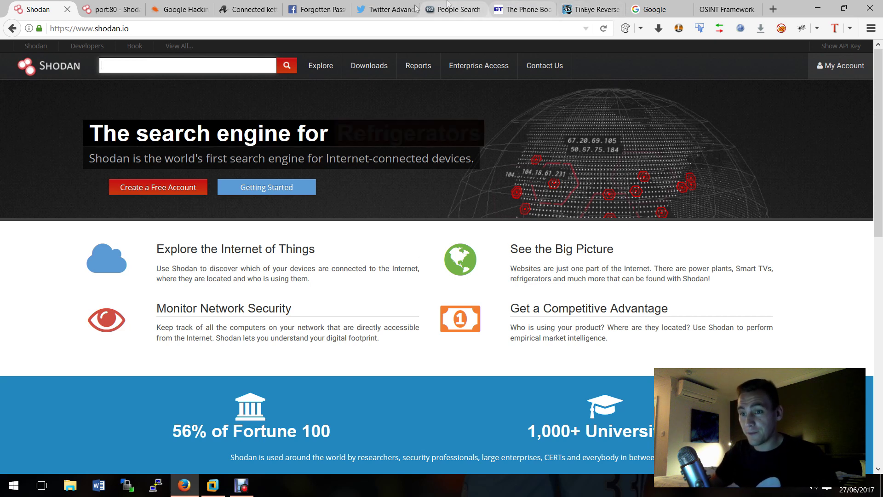
Step: Switch from Shodan to the Exploit Database Google Hacking Database listing of recent dorks
left_click(186, 8)
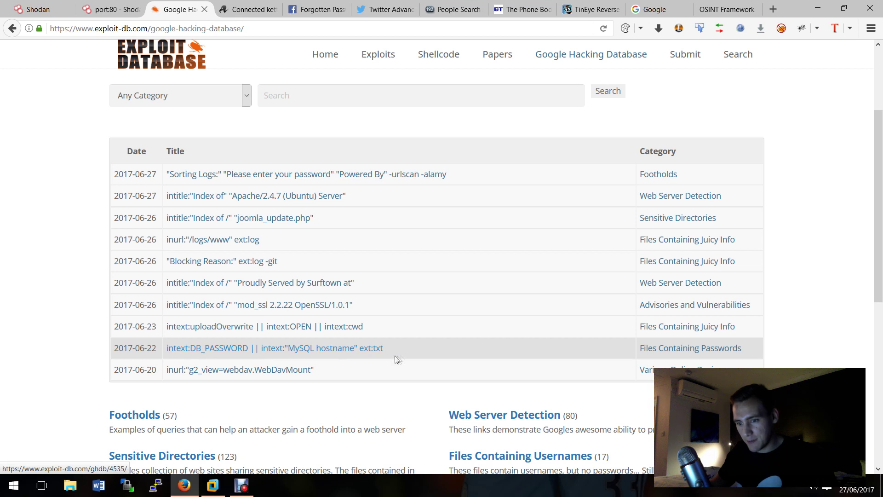
Step: Copy the dork intext:DB_PASSWORD || intext:"MySQL hostname" ext:txt into Google's search box
left_click_drag(404, 359, 201, 354)
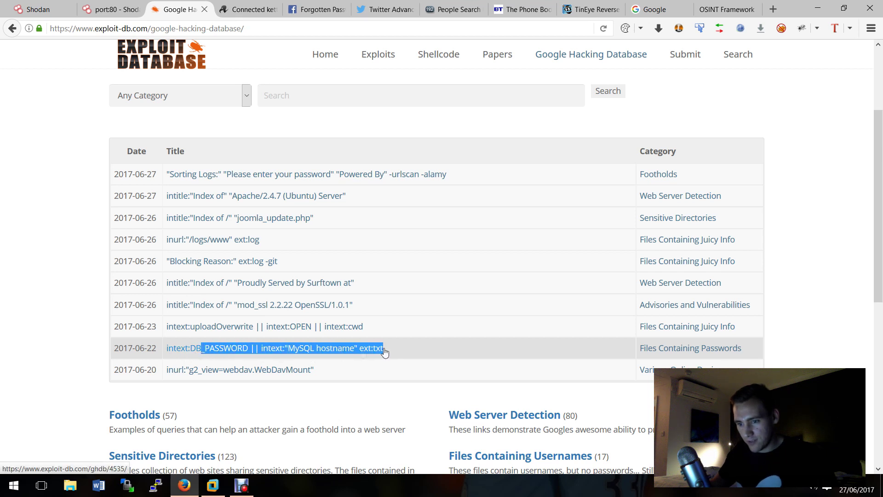
left_click(416, 353)
left_click_drag(417, 353, 169, 355)
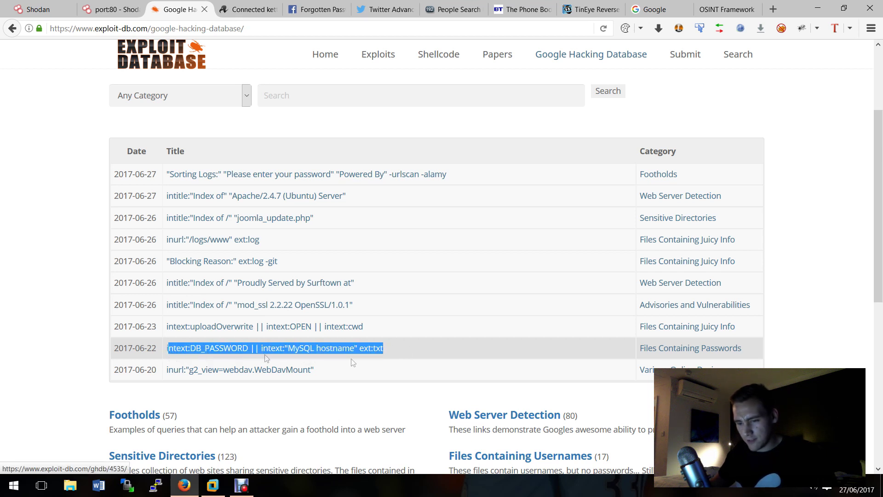
left_click(399, 352)
left_click_drag(399, 351, 164, 350)
key("ctrl+c")
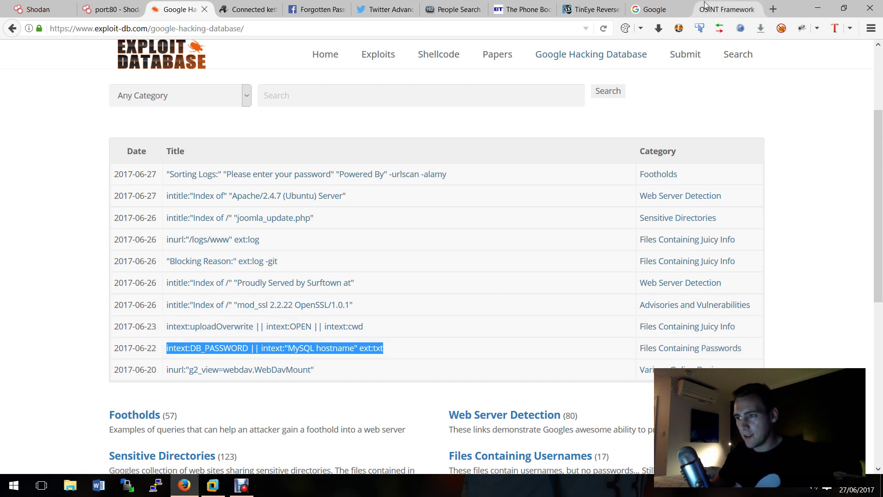
left_click(663, 5)
key("ctrl+v")
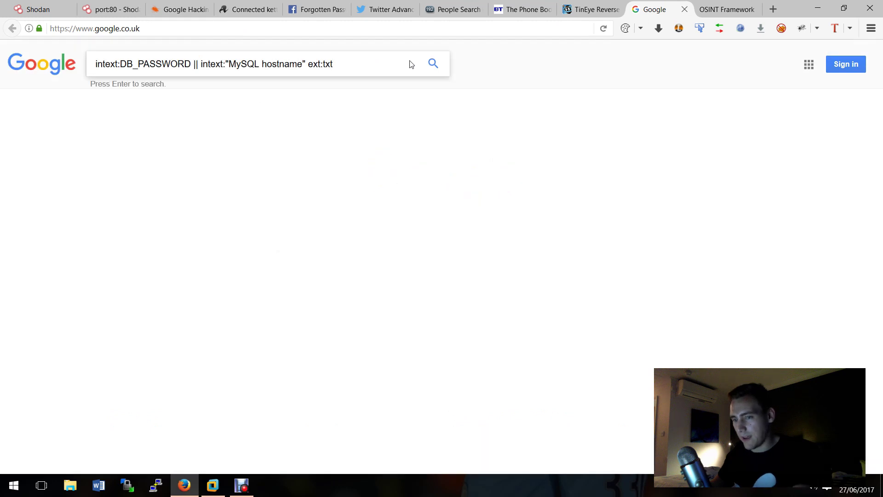
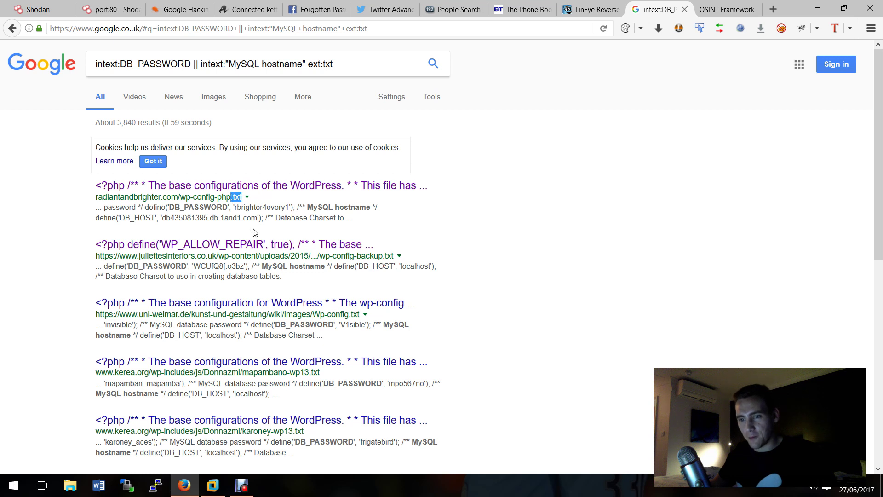
left_click_drag(362, 71, 320, 64)
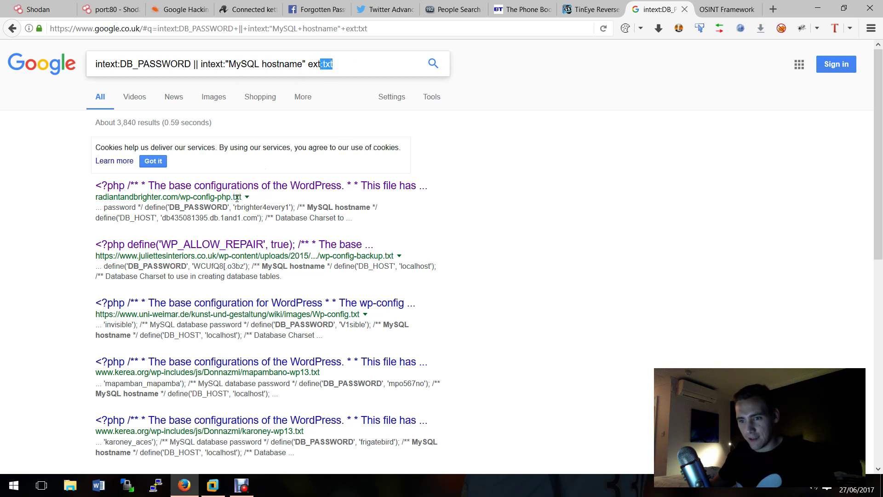
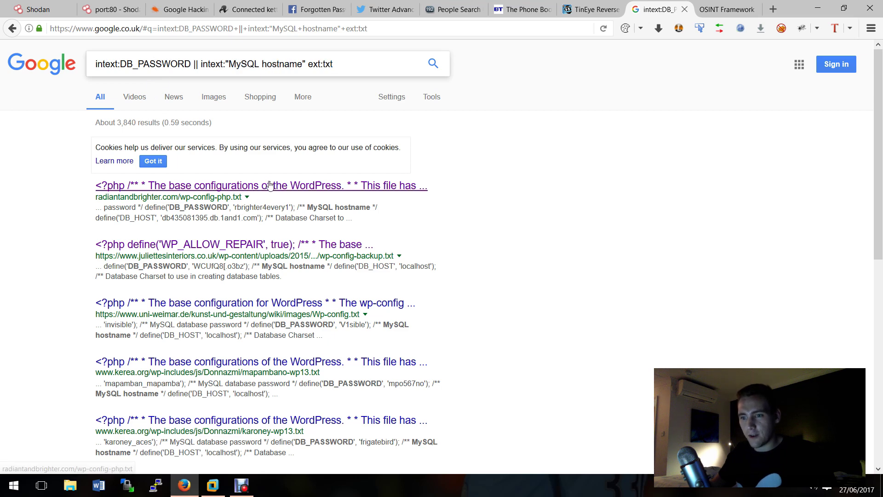
left_click(293, 188)
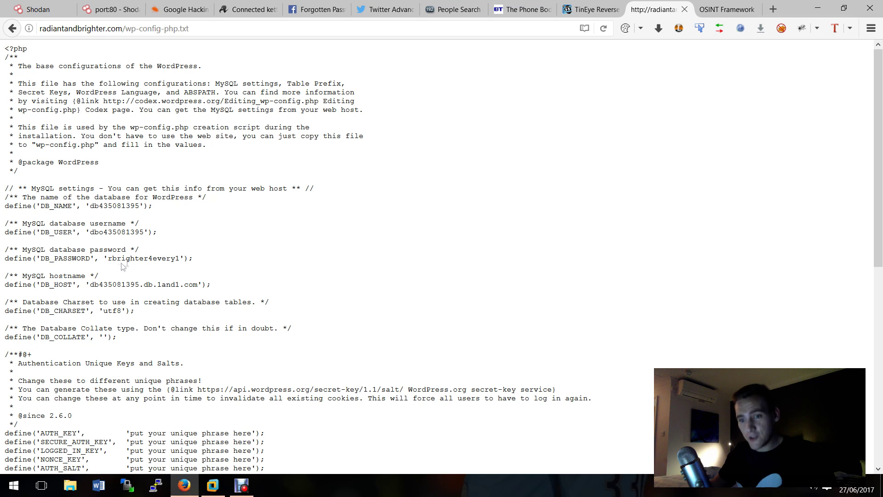
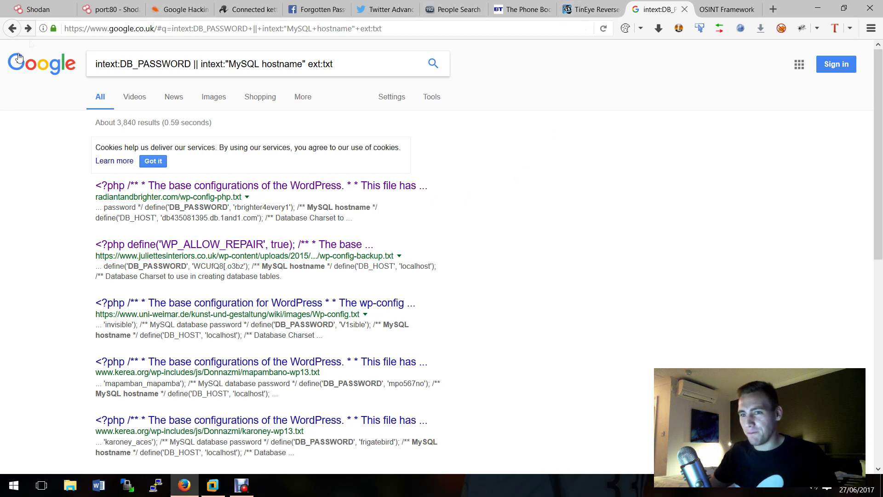
Step: Switch from the Google DB_PASSWORD results to the Shodan homepage tab
left_click(52, 17)
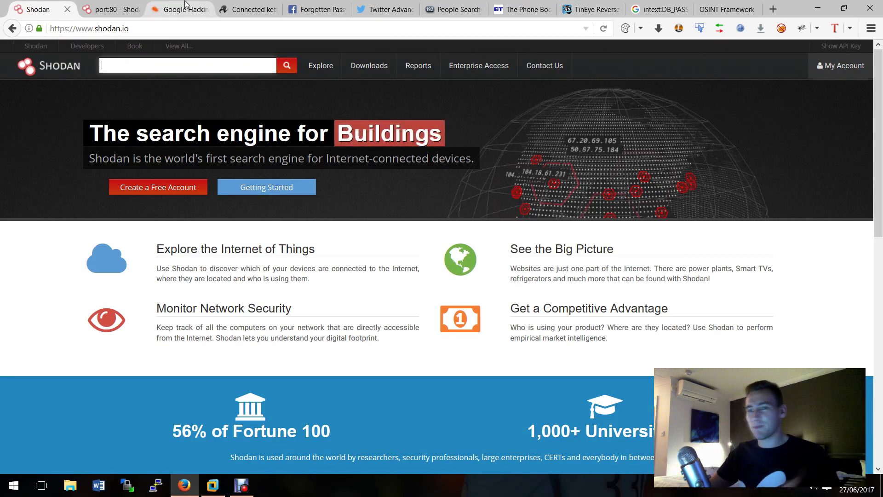
Step: Fill the Shodan search field with the earlier query 'holiday inn' from search history
left_click(167, 64)
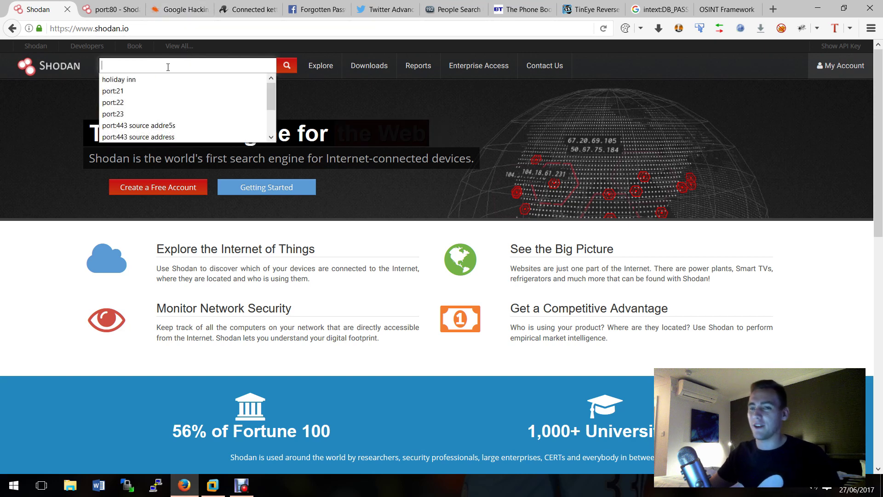
left_click(26, 156)
left_click(127, 66)
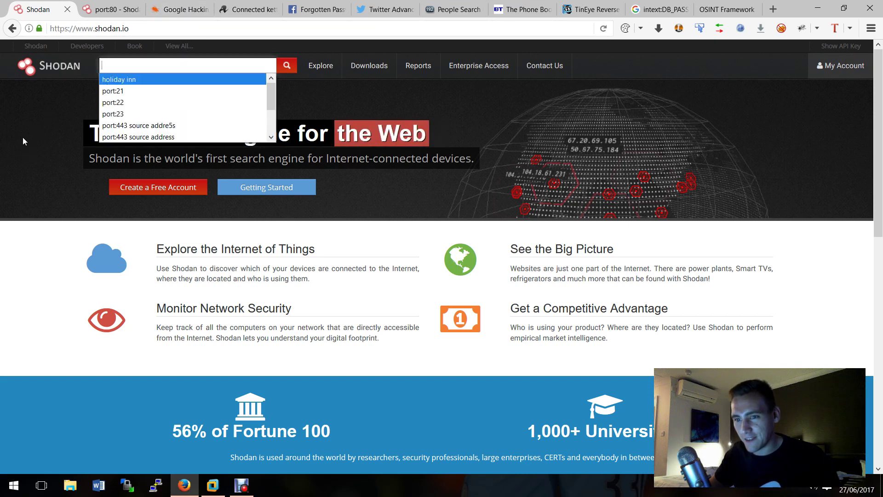
left_click(23, 137)
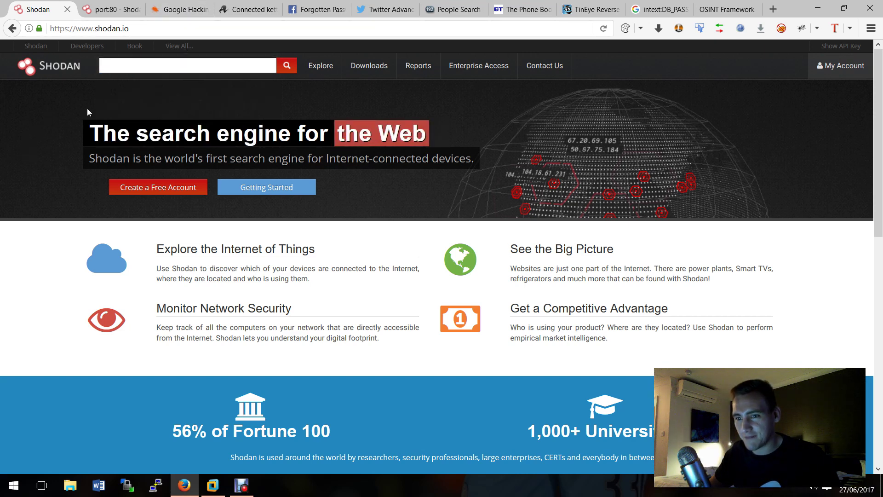
left_click(135, 70)
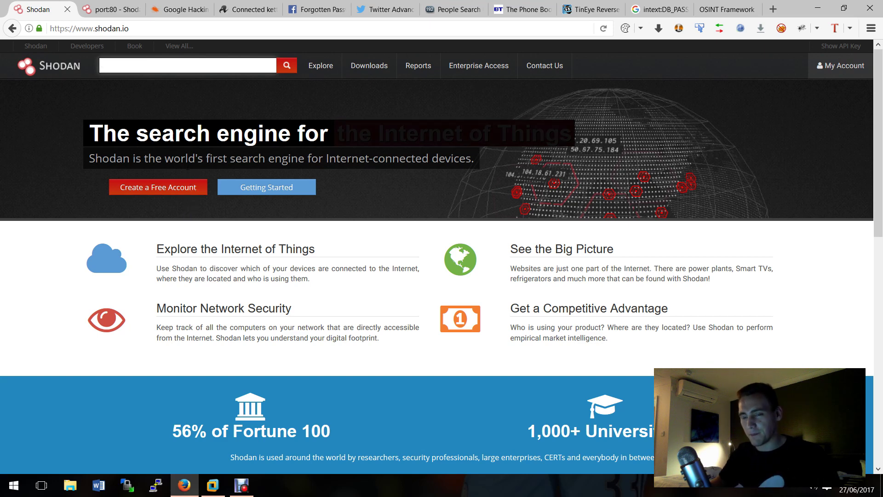
left_click(150, 67)
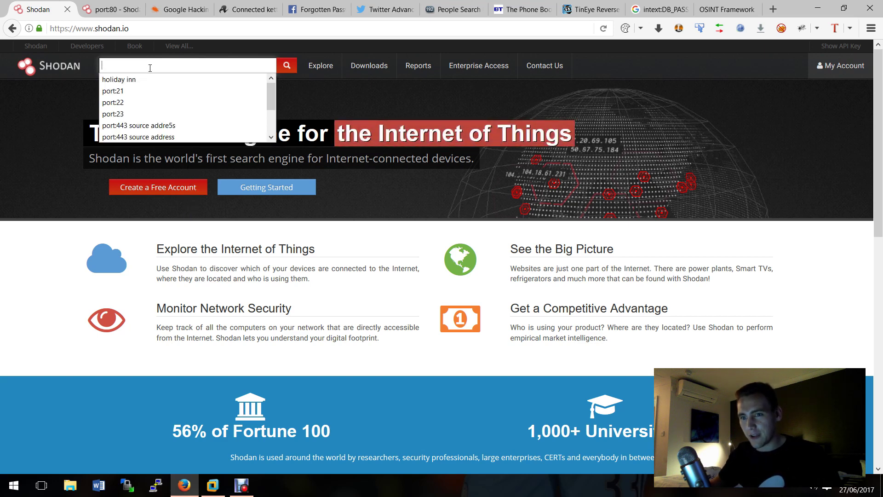
left_click(152, 79)
Step: Run the 'holiday inn' search and scroll through the 169 results of exposed hosts
left_click(286, 65)
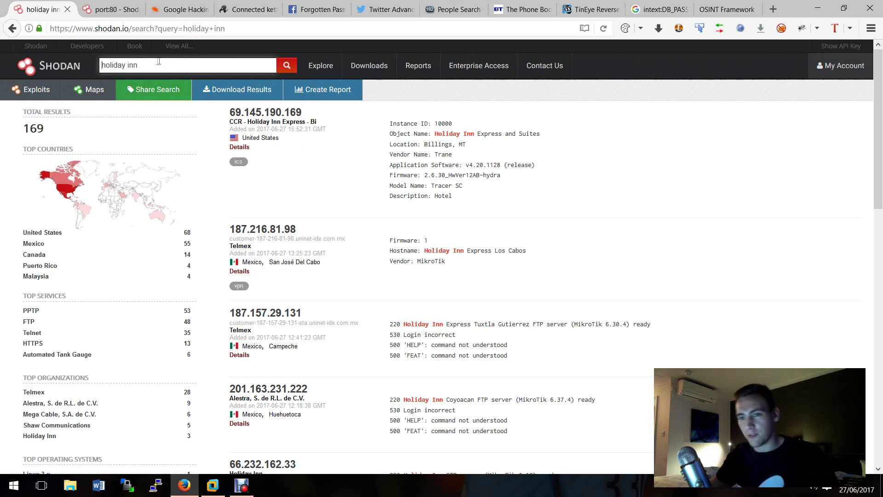
left_click(149, 88)
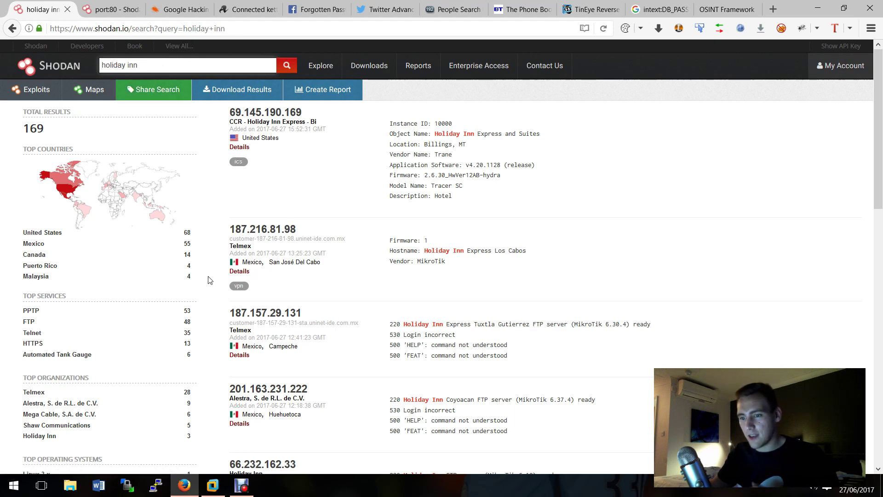
scroll(362, 206, "down", 5)
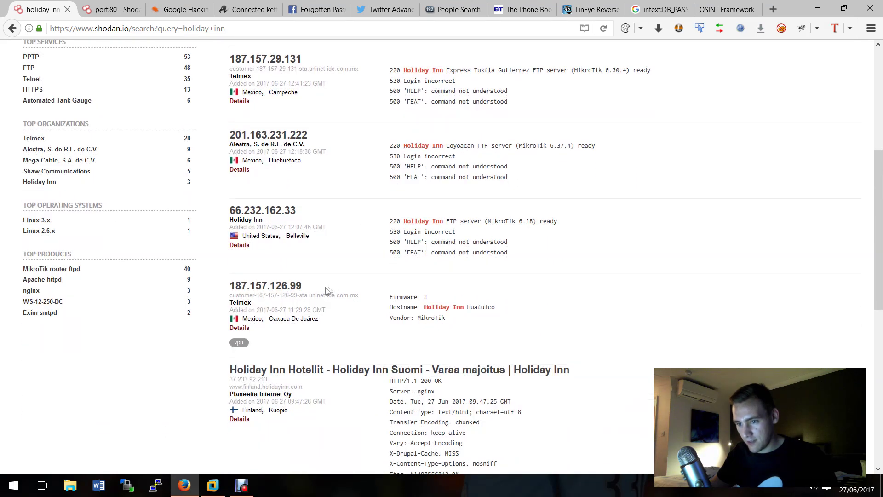
left_click(291, 289)
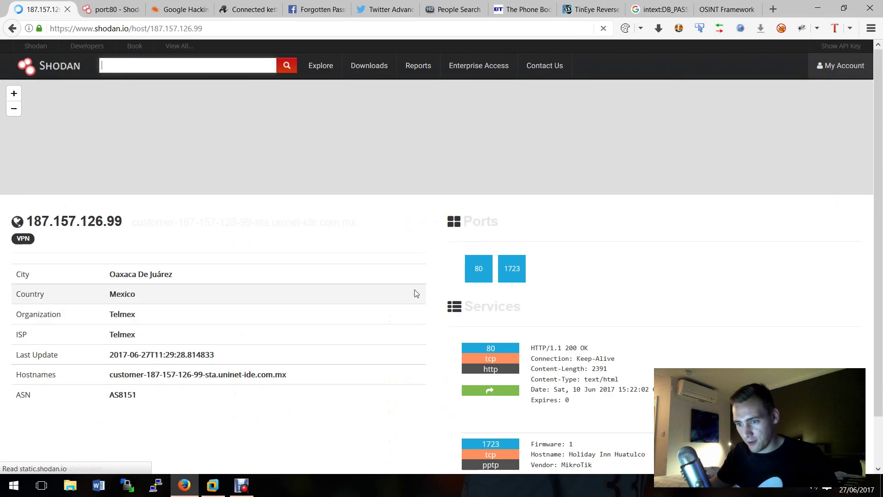
scroll(375, 275, "down", 2)
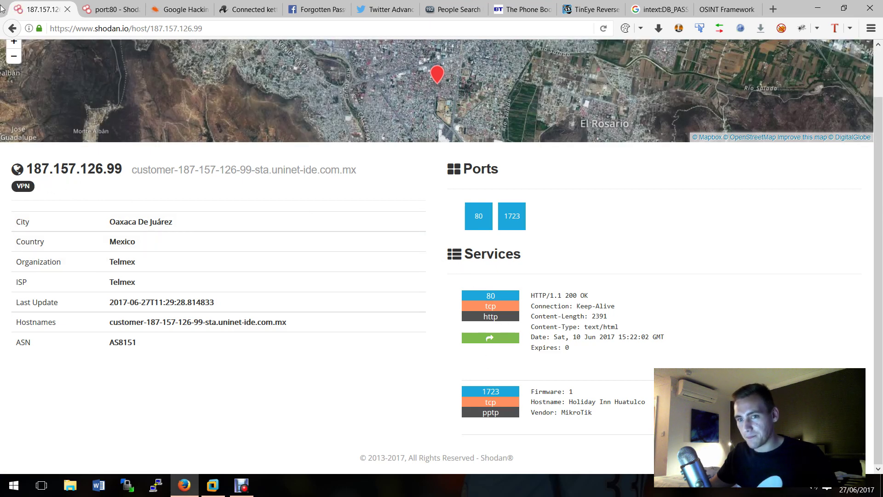
left_click(12, 28)
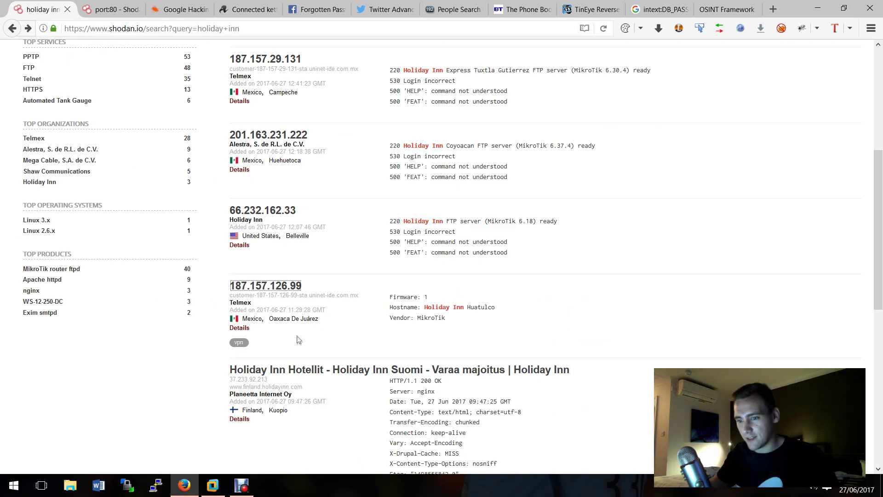
scroll(298, 339, "down", 2)
left_click(359, 307)
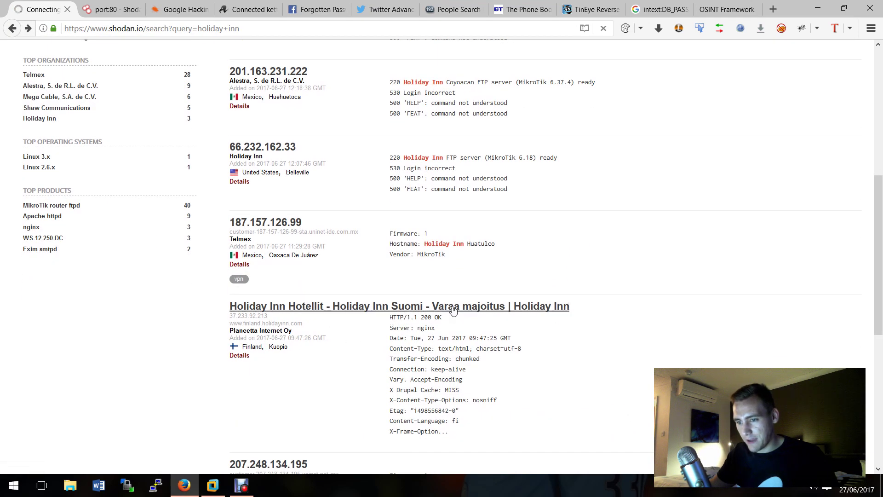
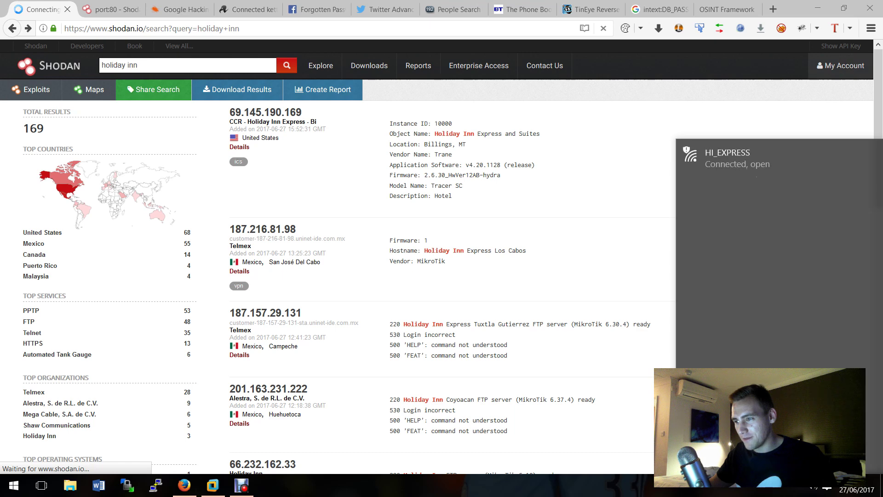
left_click(586, 318)
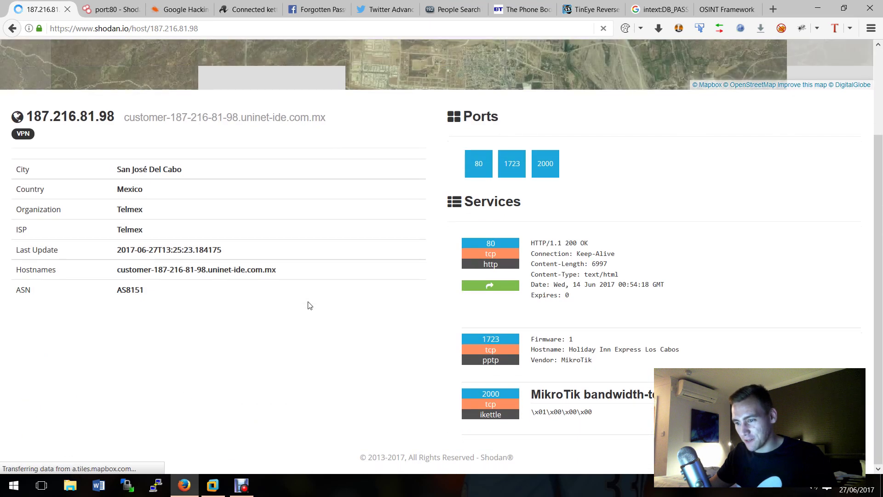
left_click_drag(493, 414, 566, 413)
scroll(566, 413, "up", 3)
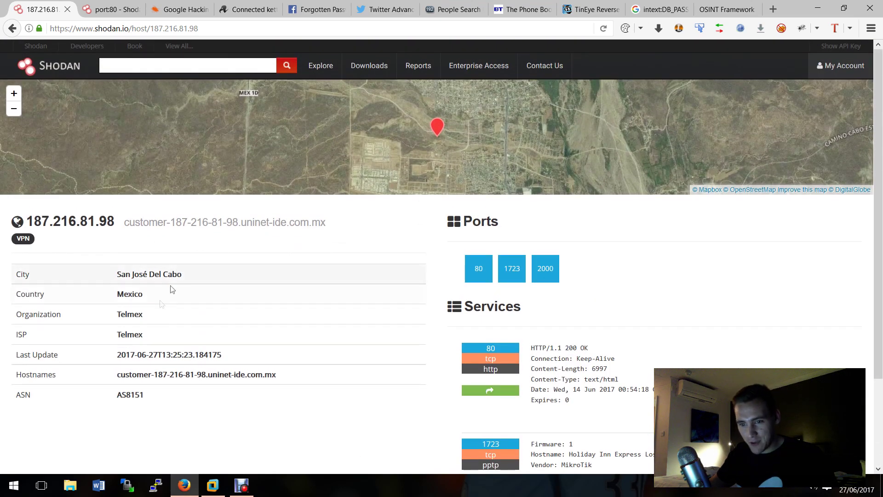
scroll(154, 300, "down", 3)
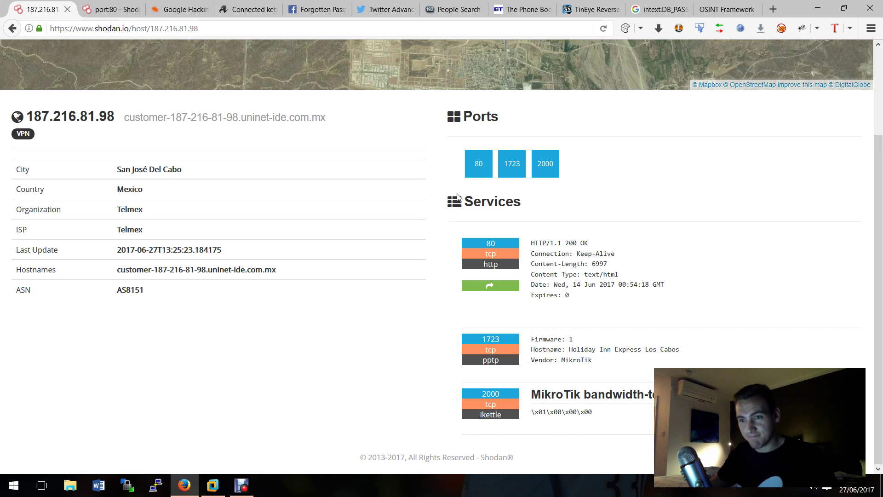
Step: Switch to The Register's 'Connected kettles boil over, spill Wi-Fi passwords over London' article
left_click(249, 9)
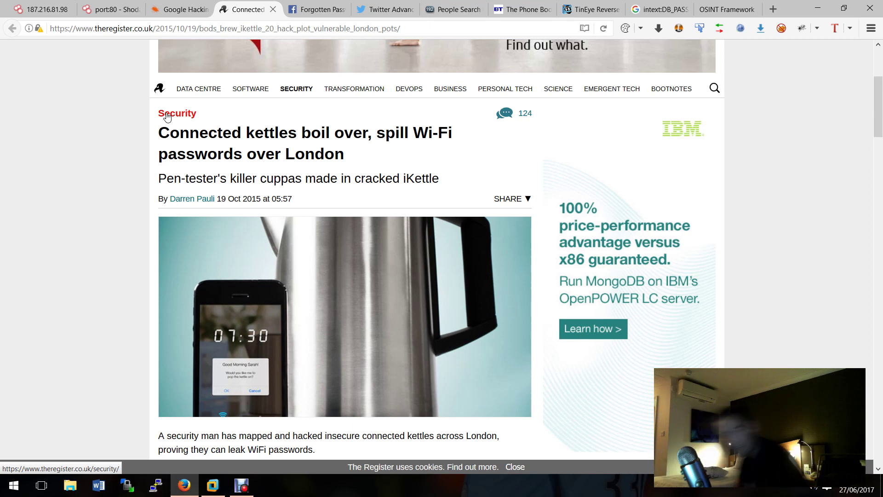
left_click(28, 9)
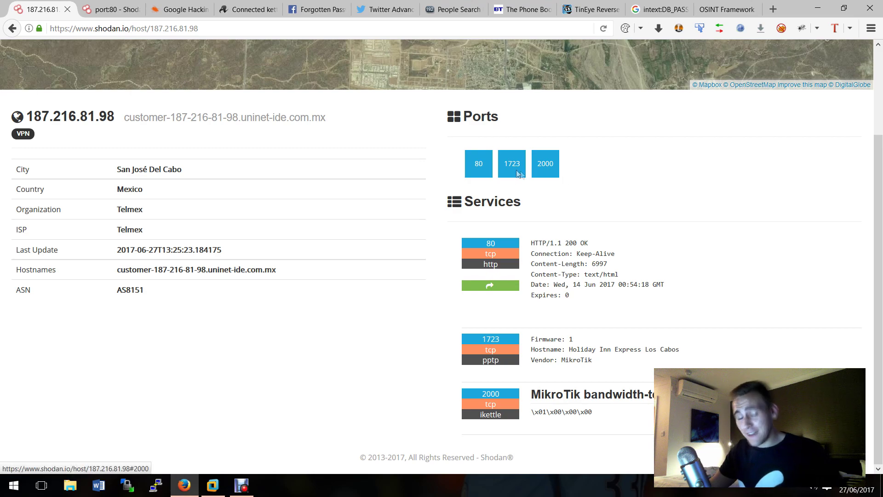
Step: Glance at the port:80 results, then open Shodan's Explore page of shared search queries
scroll(247, 149, "up", 3)
scroll(246, 149, "down", 5)
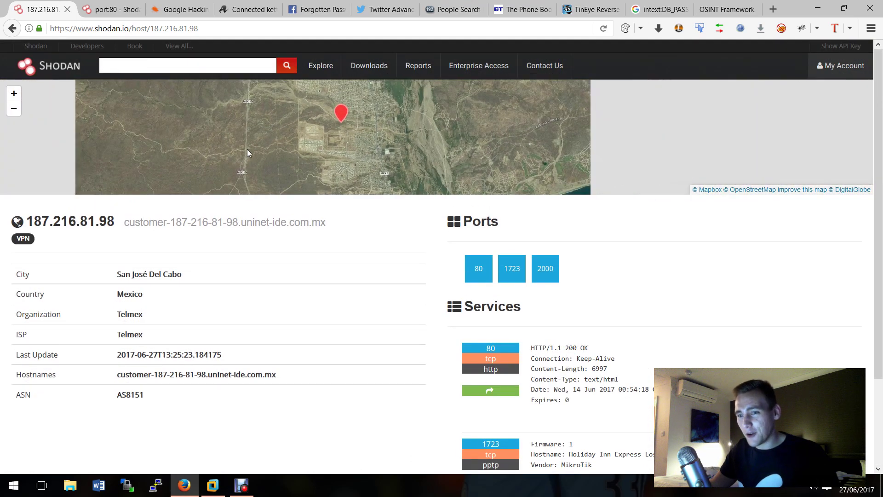
scroll(274, 156, "up", 2)
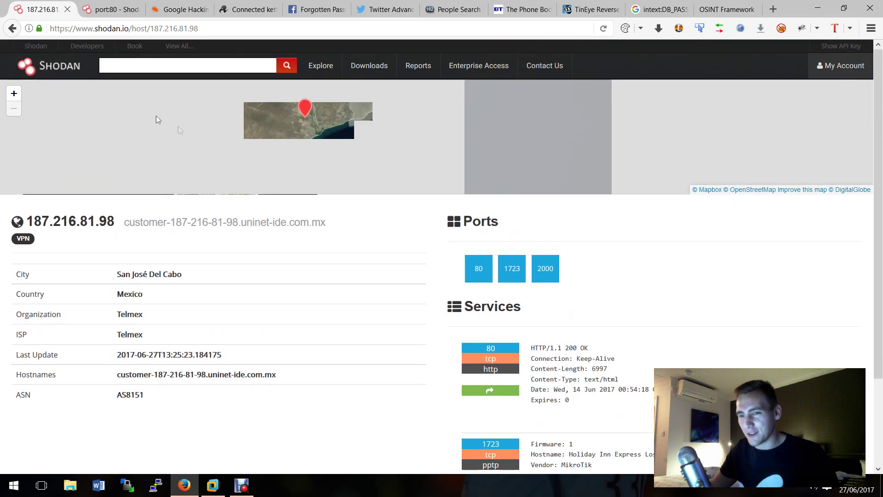
left_click(107, 11)
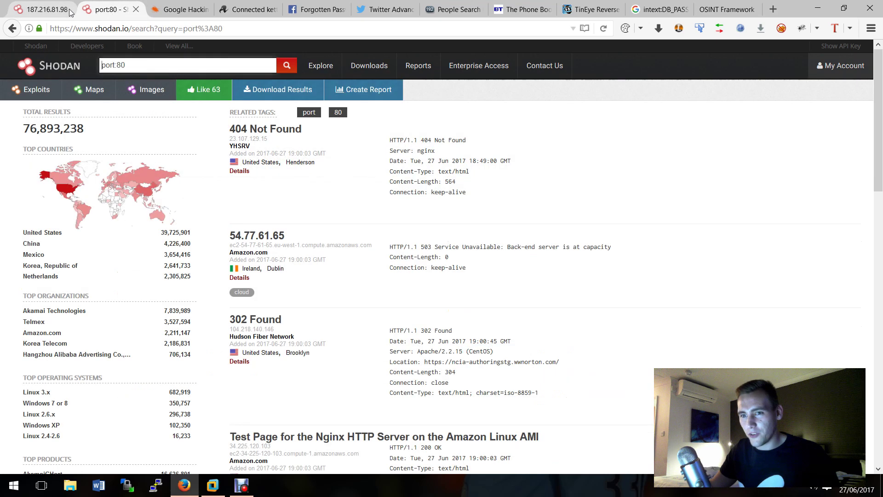
left_click(56, 11)
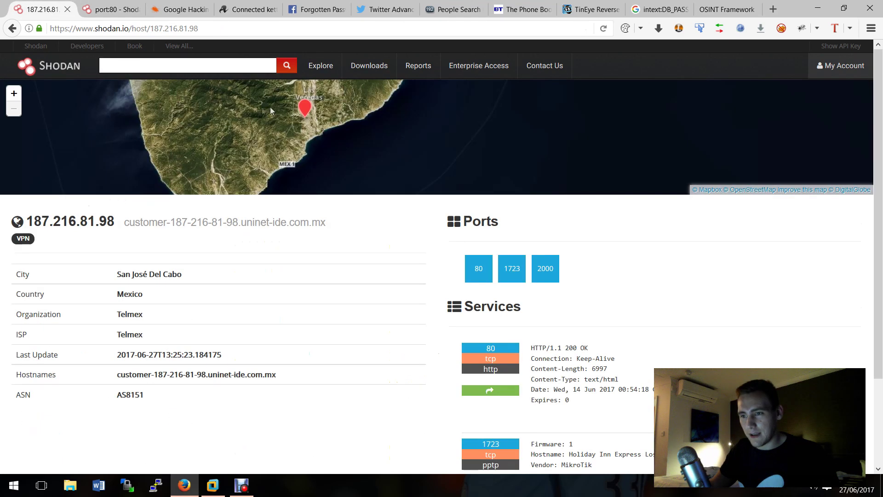
left_click(326, 66)
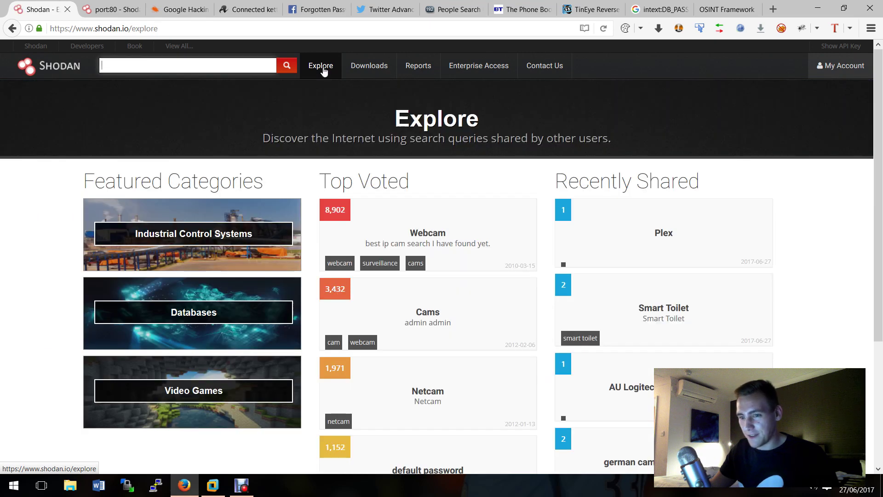
left_click(257, 233)
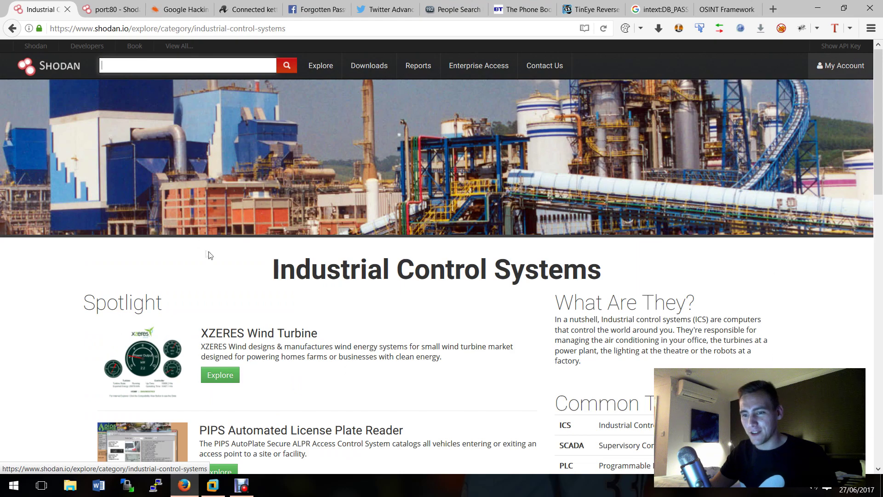
scroll(271, 258, "down", 8)
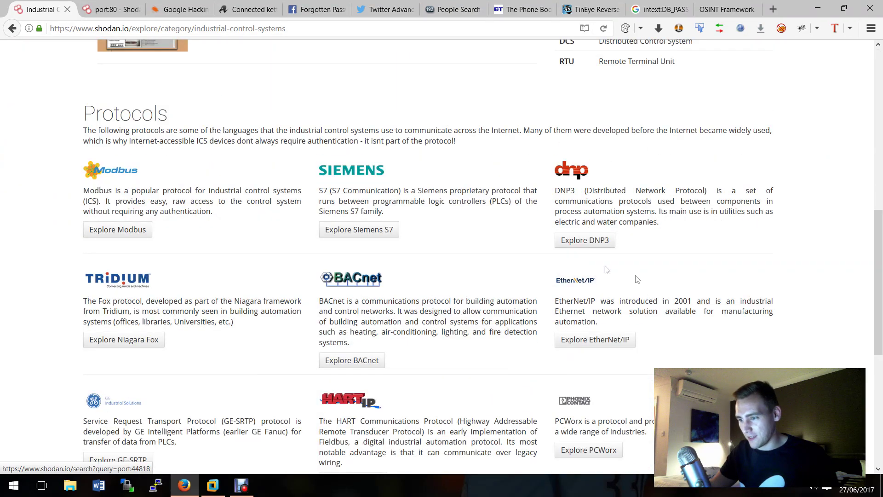
scroll(186, 377, "down", 3)
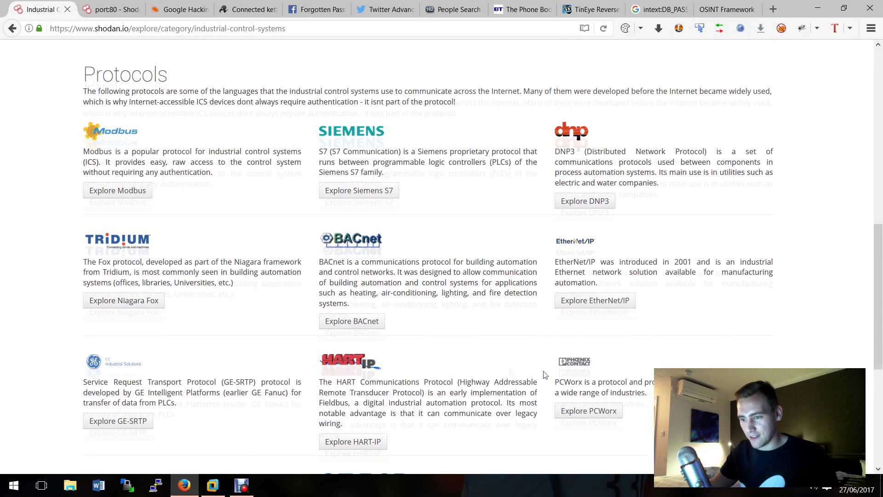
left_click(13, 29)
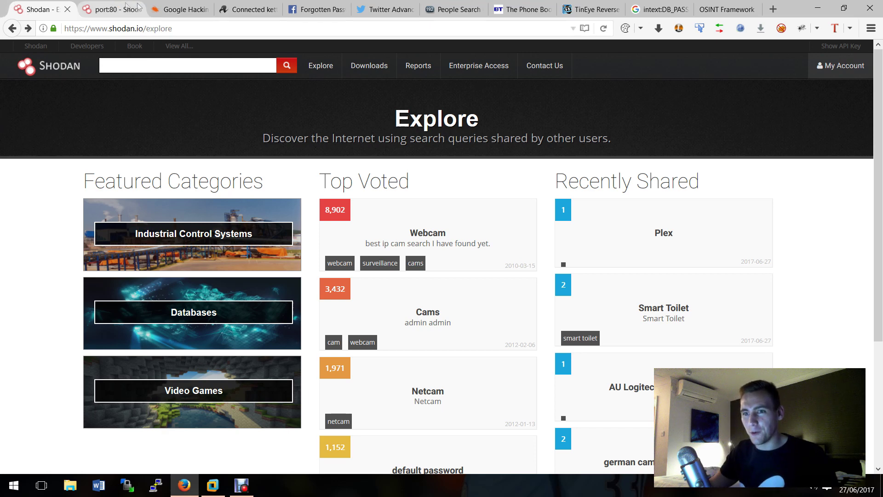
Step: Close the Explore page and rerun the Shodan search as port:23 instead of port:80
left_click(67, 10)
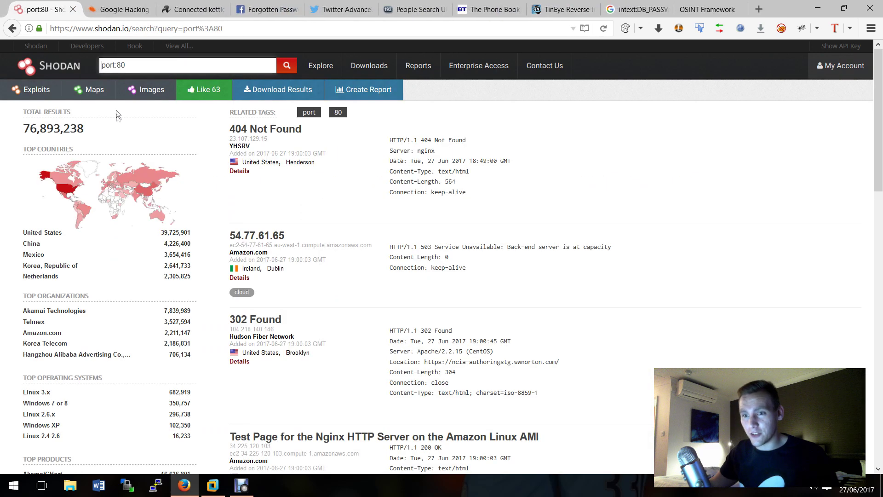
double_click(123, 67)
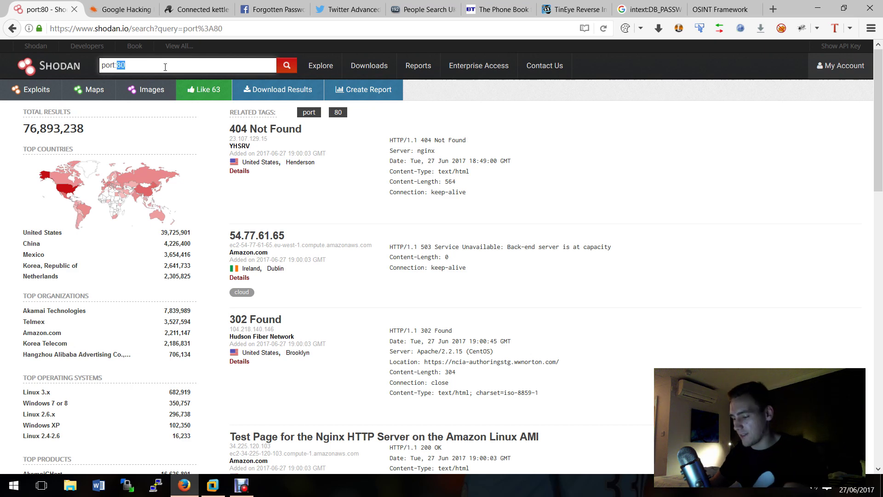
type("23")
key("Return")
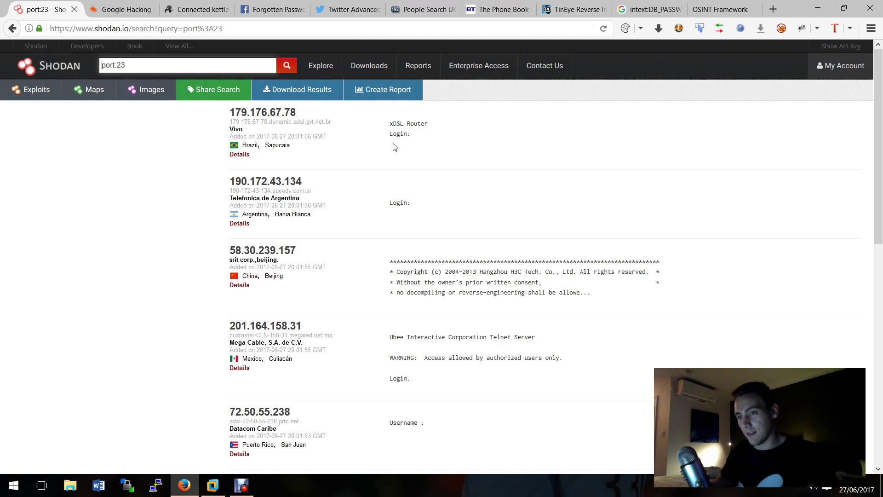
Step: Browse the port:23 results, then move to Facebook's Find Your Account page
scroll(370, 134, "down", 10)
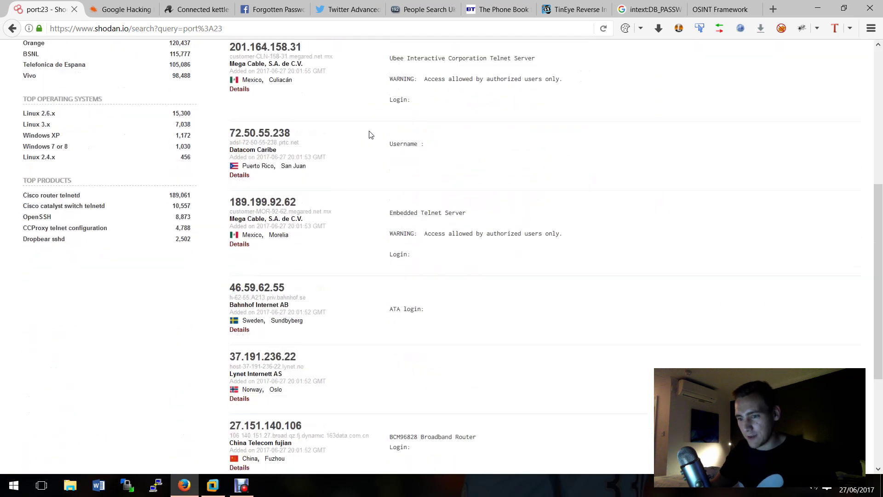
scroll(371, 134, "up", 10)
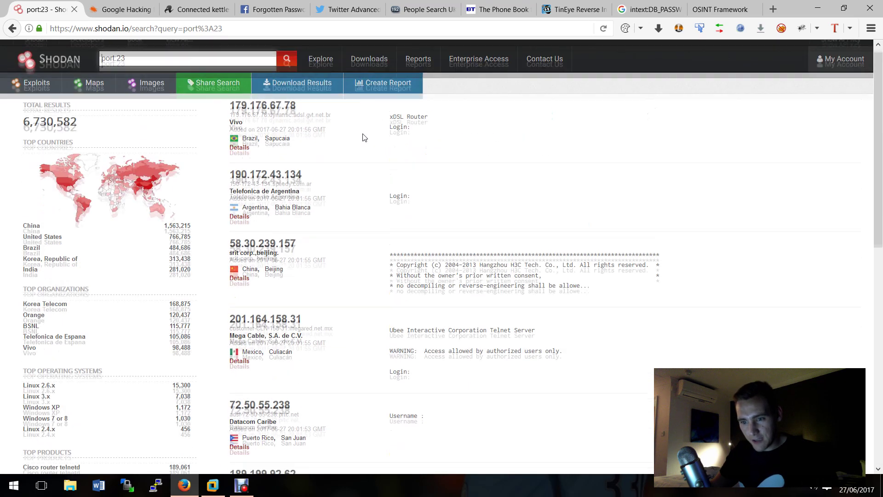
scroll(134, 174, "down", 1)
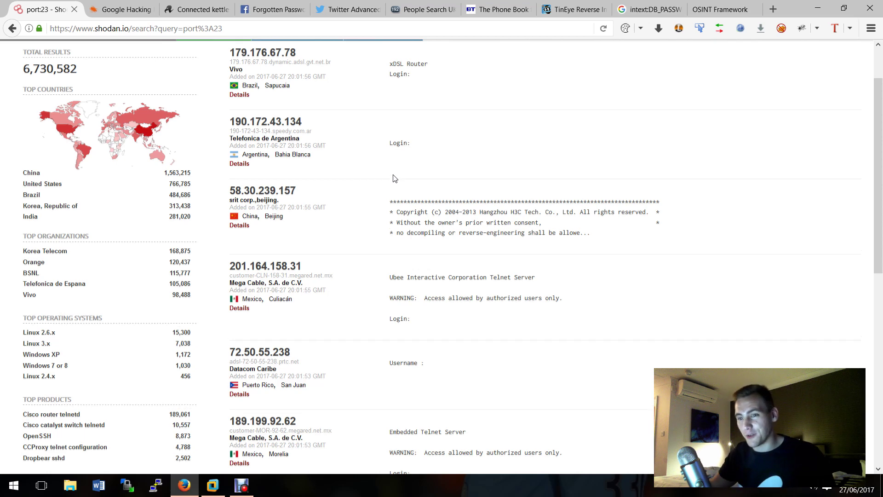
scroll(394, 178, "up", 3)
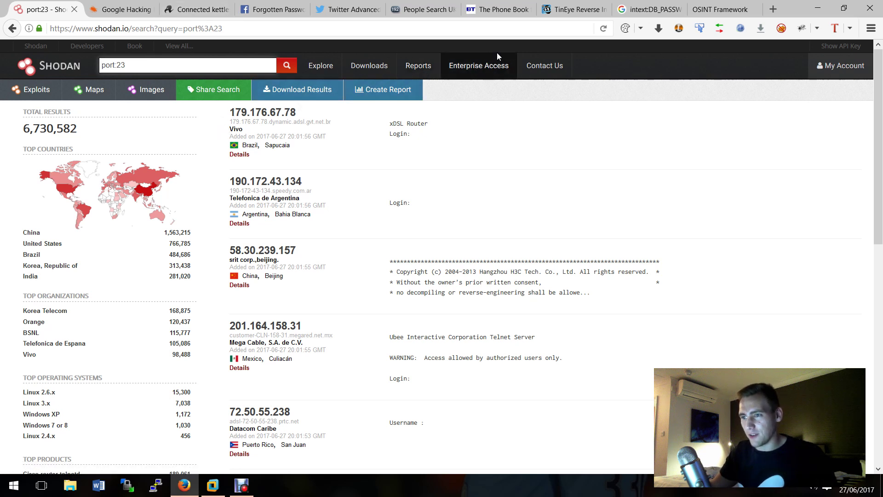
left_click(276, 8)
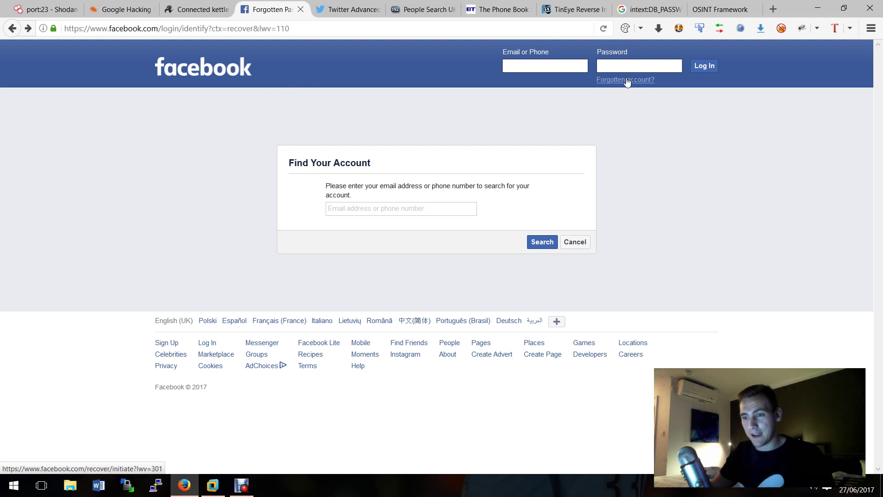
Step: Look up the Facebook account matching the target's e-mail address in Find Your Account
left_click(401, 208)
type("tu")
left_click(390, 223)
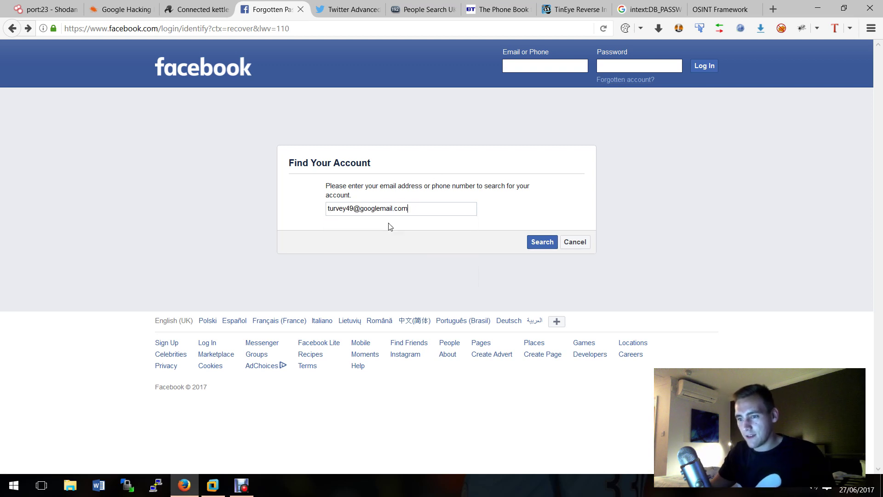
left_click(455, 205)
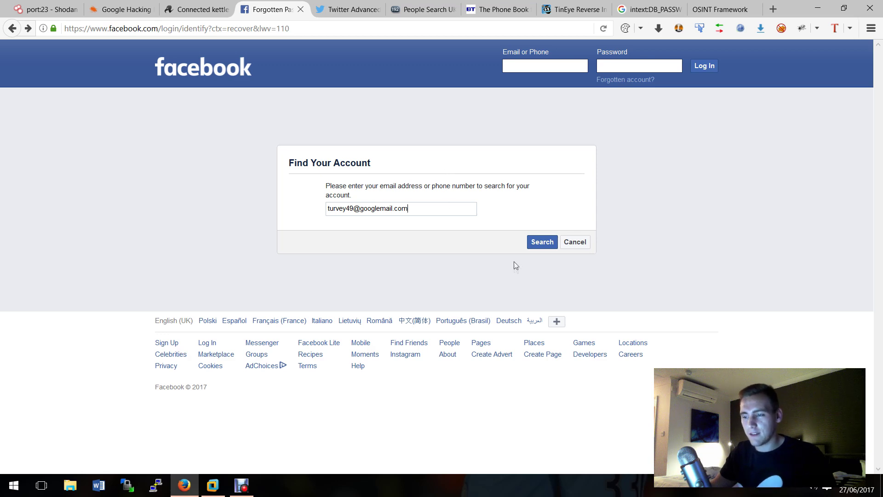
left_click(542, 242)
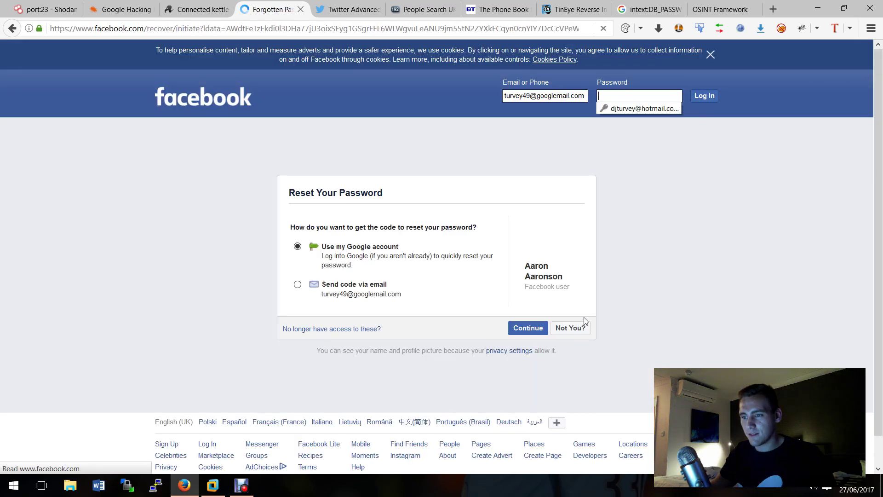
Step: Highlight the matched account holder's name, then switch to Twitter Advanced Search
left_click_drag(569, 288, 526, 265)
left_click(676, 282)
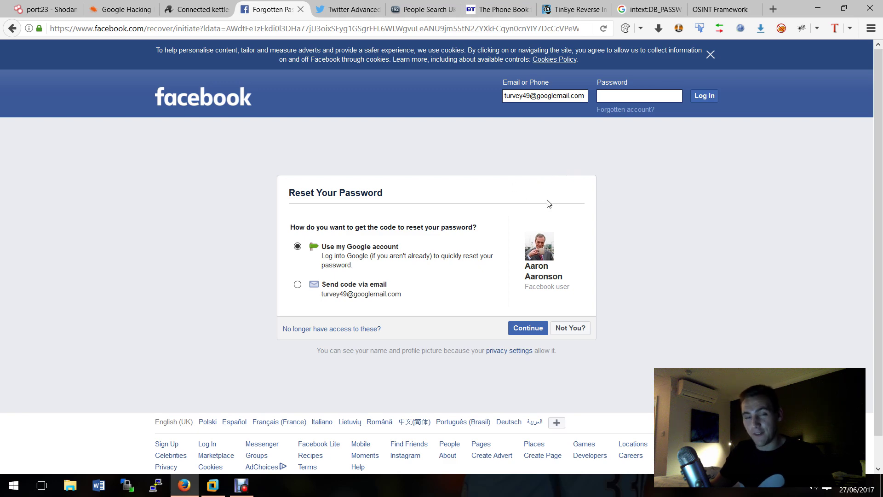
left_click(338, 7)
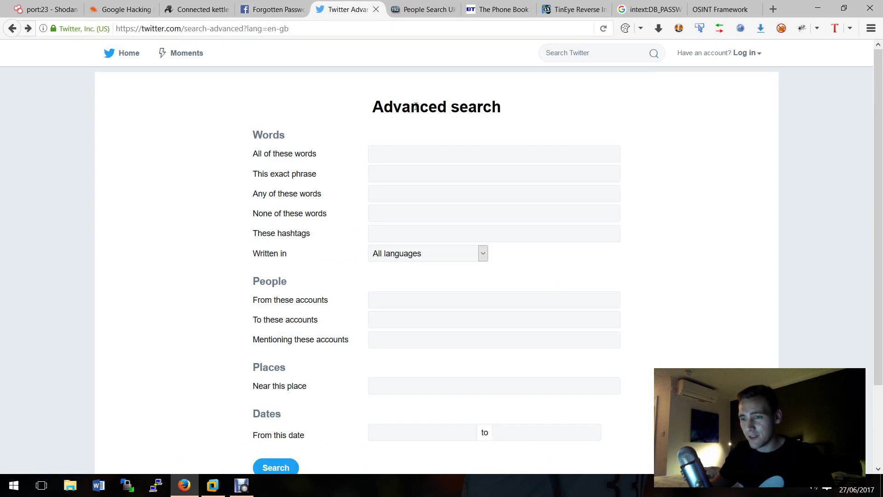
Step: Enter "my number is 07" as the exact phrase in Twitter Advanced search and search
left_click(395, 179)
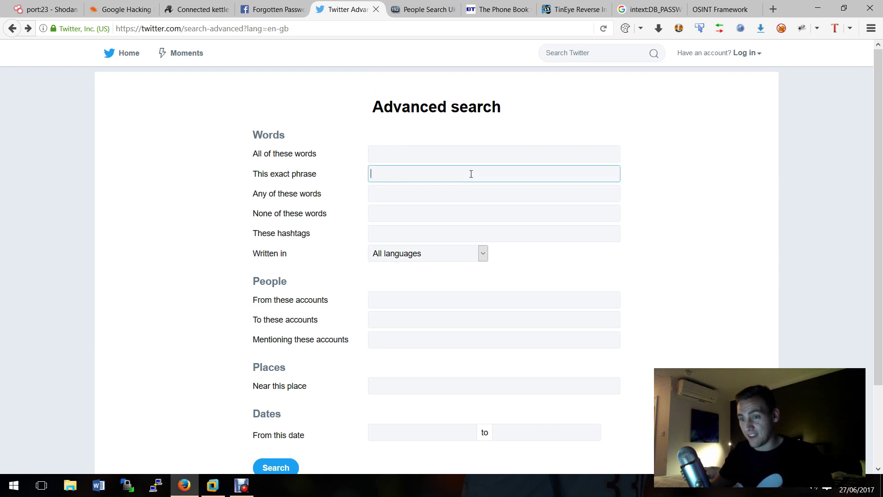
type("my i")
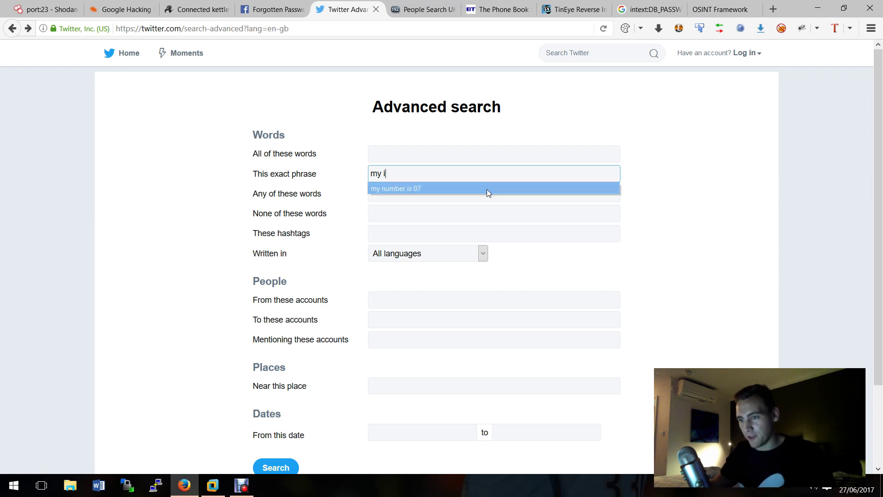
left_click(487, 189)
left_click(276, 465)
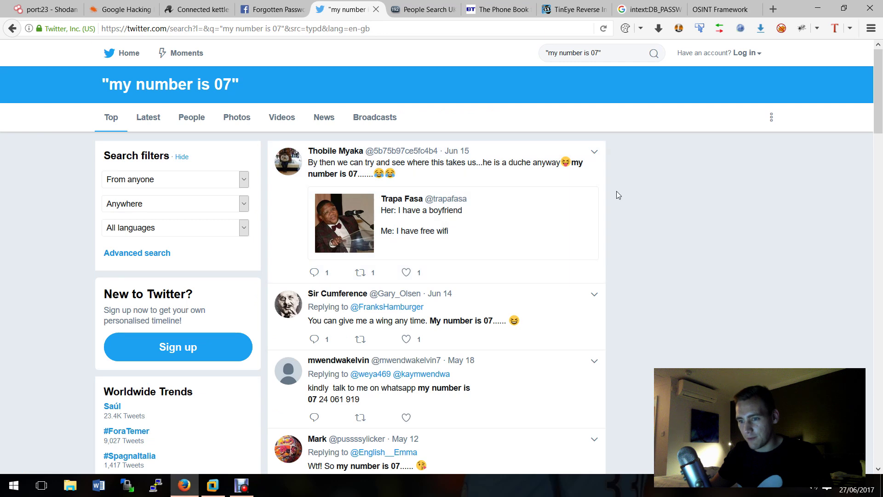
Step: Scroll through the tweets returned for "my number is 07"
scroll(617, 193, "down", 1)
scroll(618, 194, "down", 3)
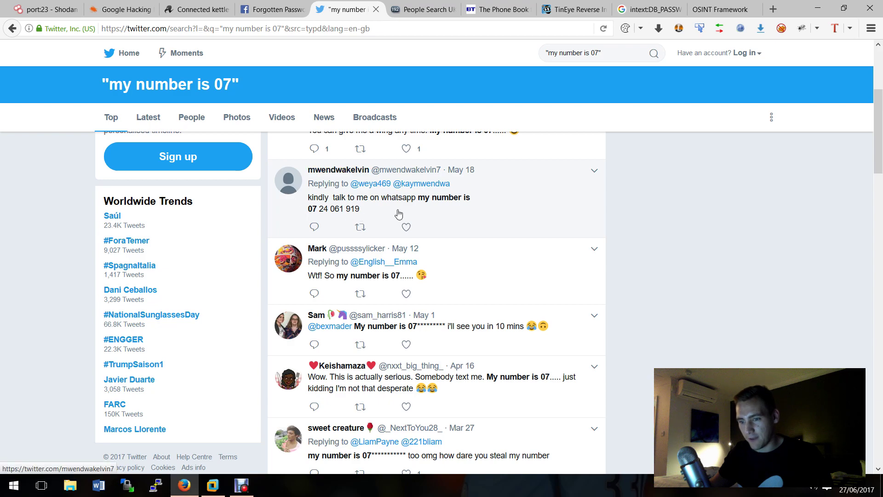
scroll(617, 243, "down", 5)
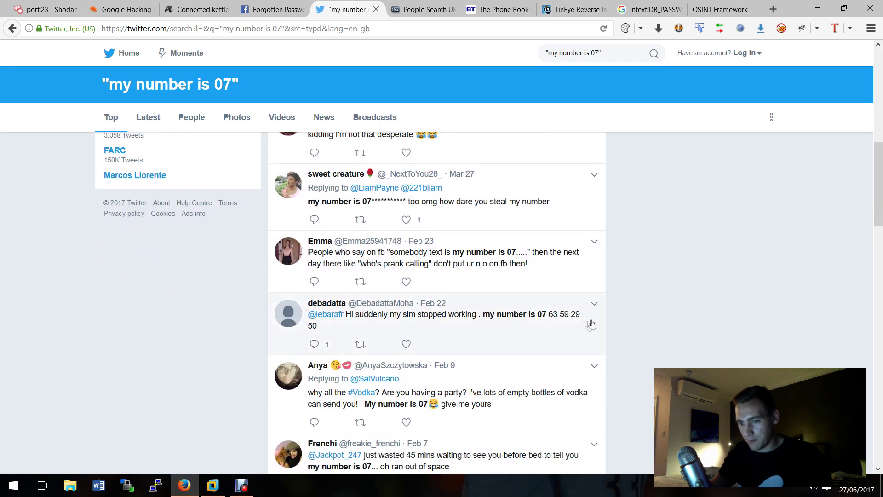
scroll(590, 325, "down", 9)
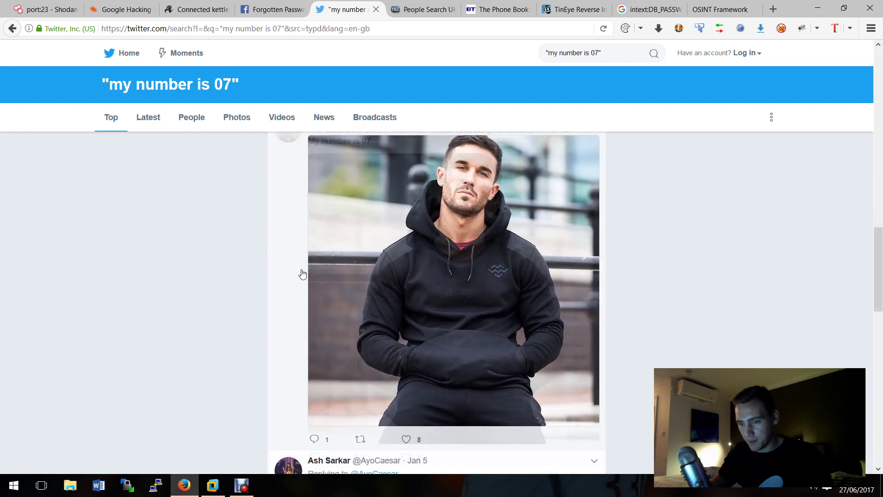
scroll(270, 273, "down", 7)
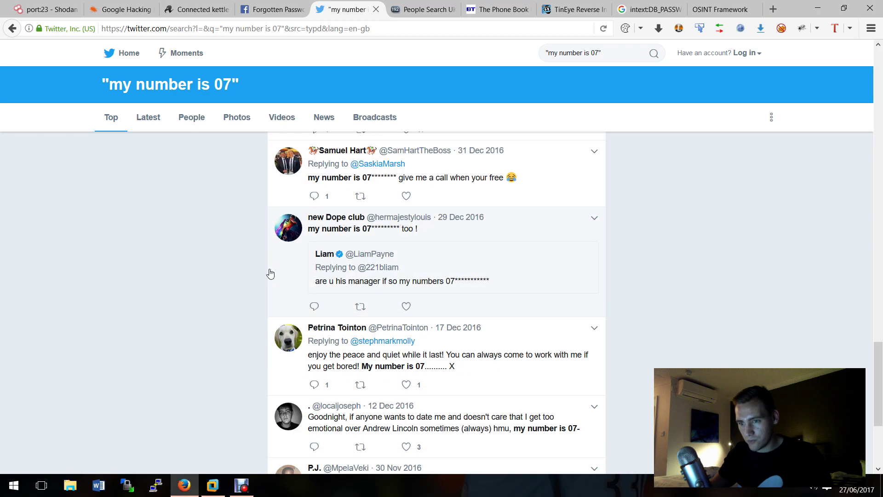
scroll(272, 275, "down", 5)
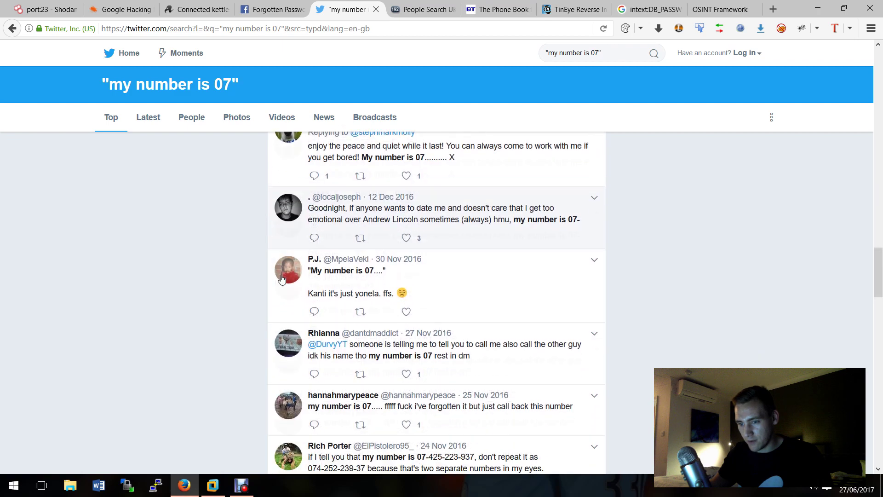
scroll(281, 278, "down", 4)
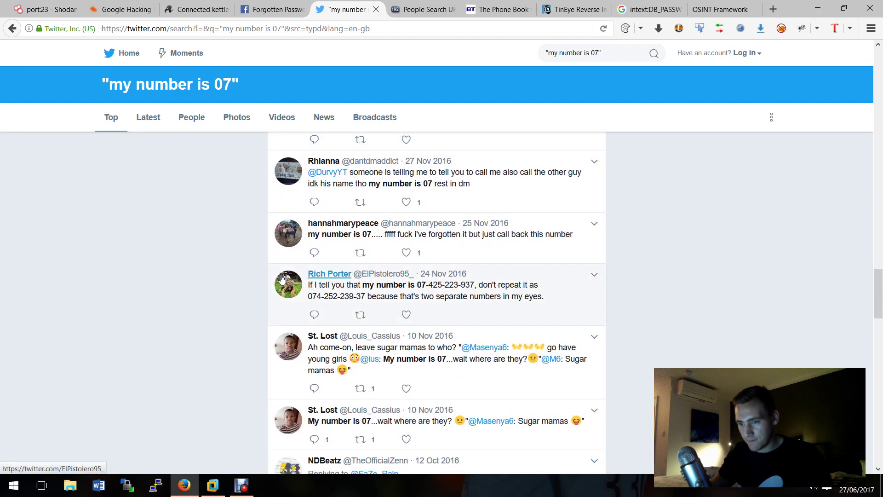
scroll(605, 317, "down", 4)
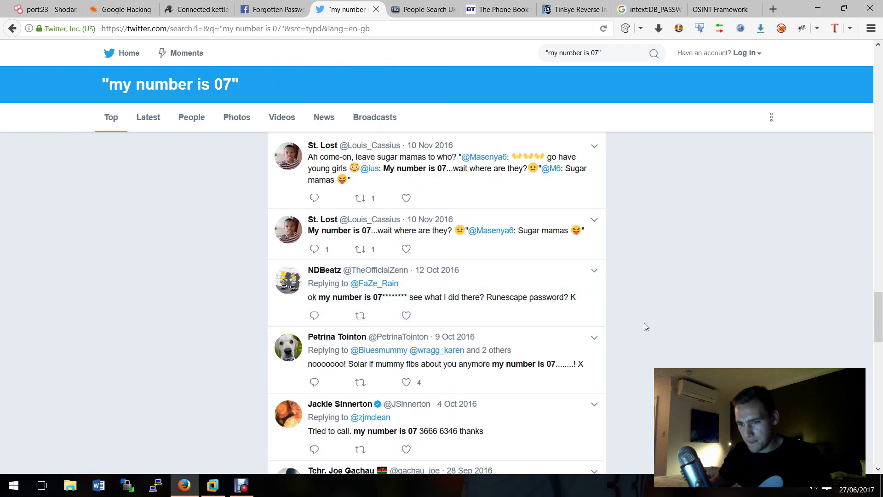
scroll(646, 327, "down", 4)
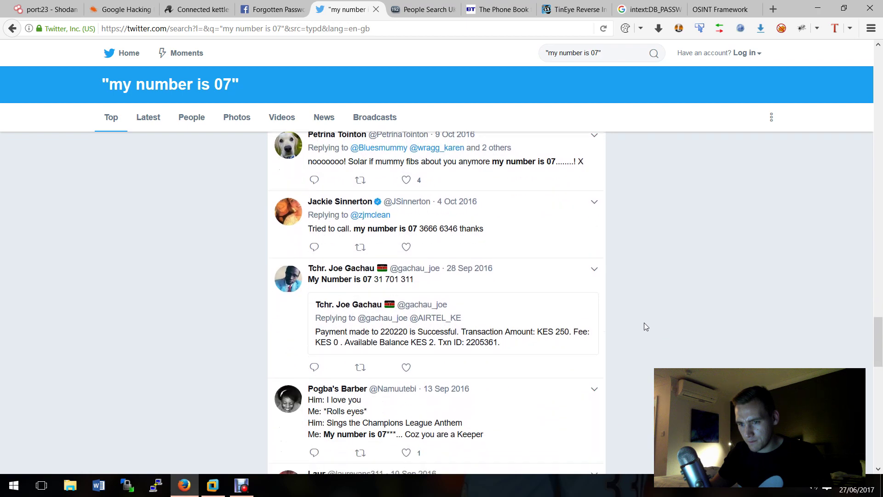
scroll(646, 327, "down", 6)
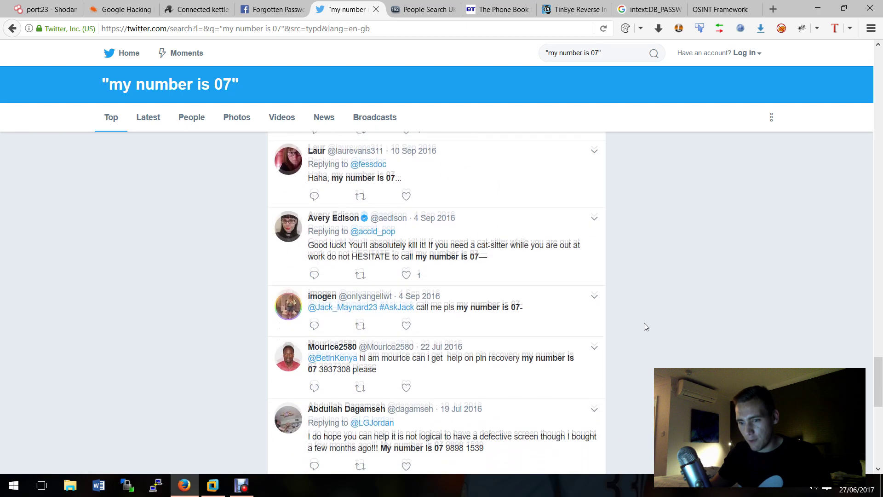
scroll(644, 326, "down", 1)
scroll(644, 322, "down", 3)
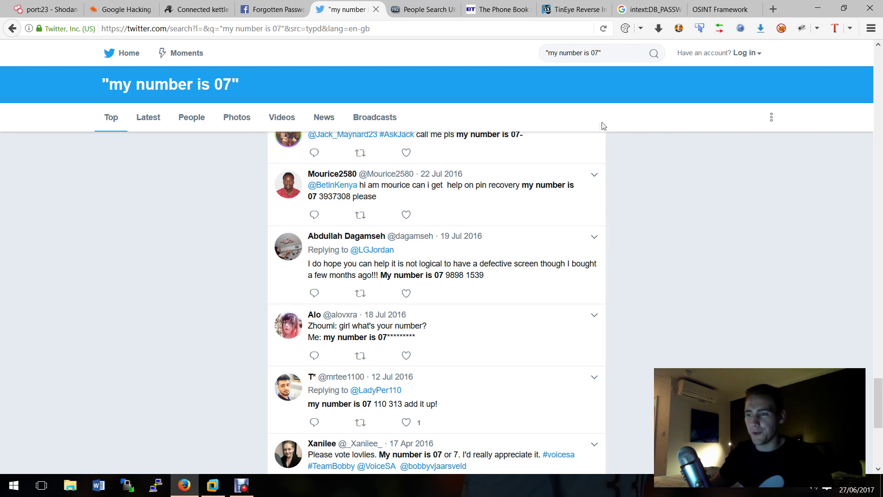
scroll(633, 184, "up", 15)
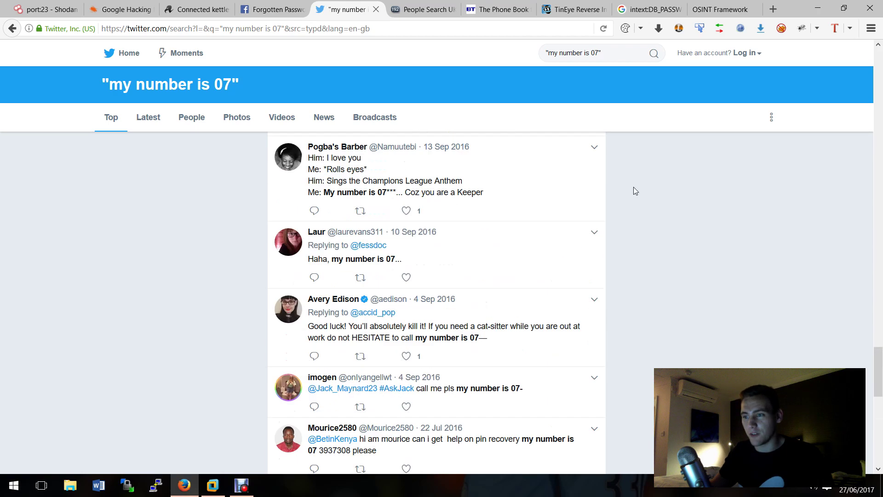
scroll(678, 192, "up", 5)
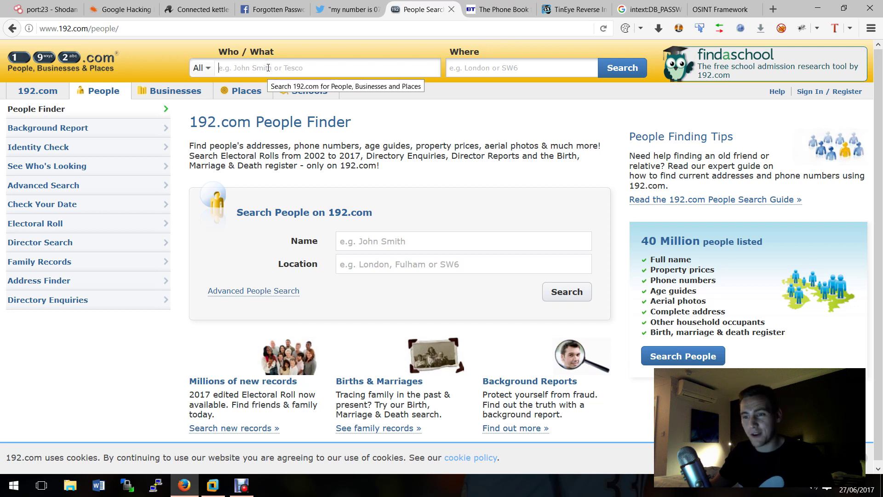
Step: Search 192.com People Finder for 'johnson' in 'oxford'
left_click(273, 68)
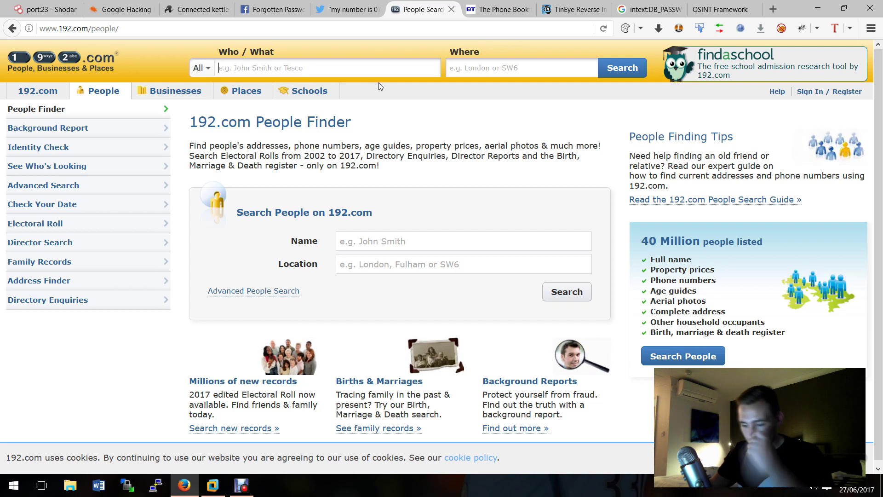
type("johns")
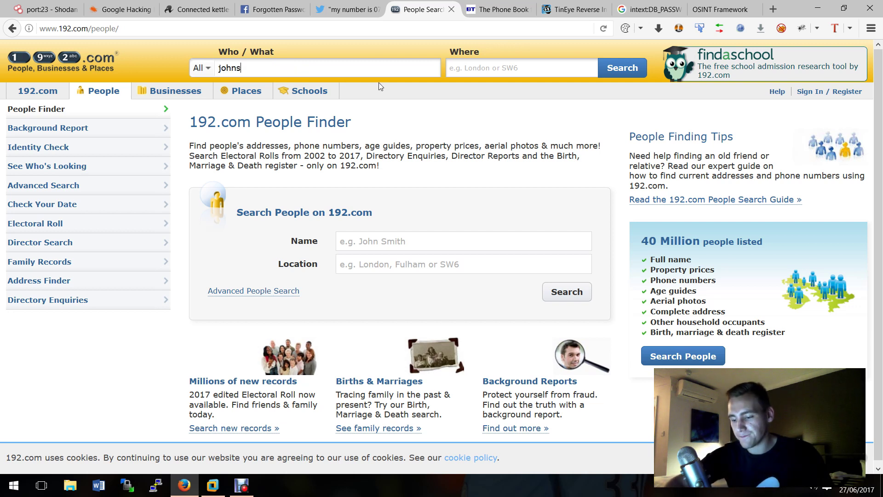
type("on")
key("Tab")
type("oxfor")
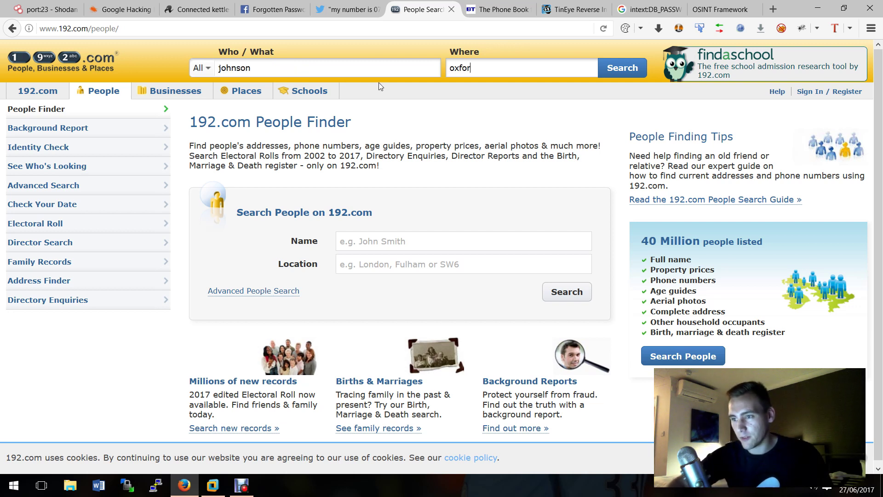
type("d")
key("Return")
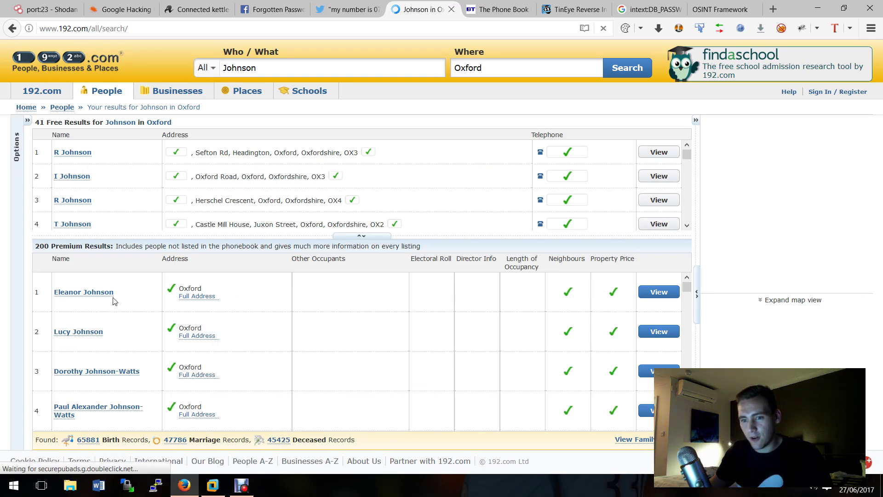
Step: Browse the Johnson results, preview a premium record, zoom the map out and select a premium name
scroll(115, 301, "down", 5)
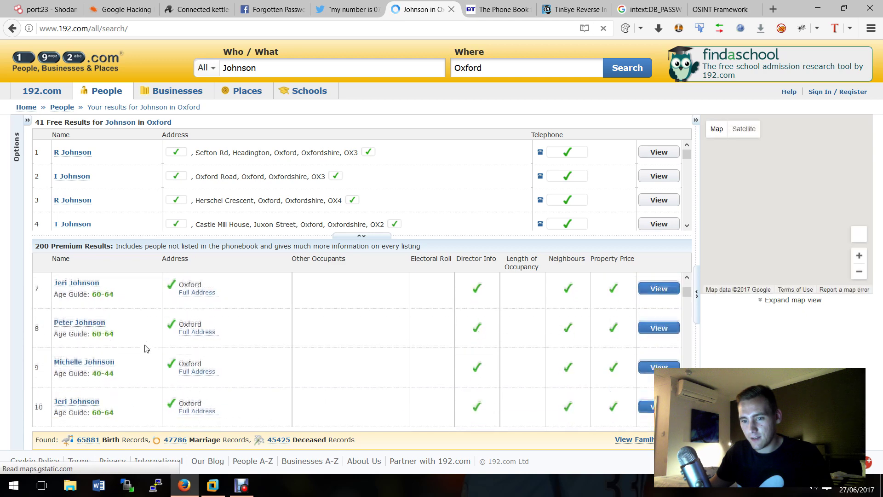
scroll(146, 348, "down", 2)
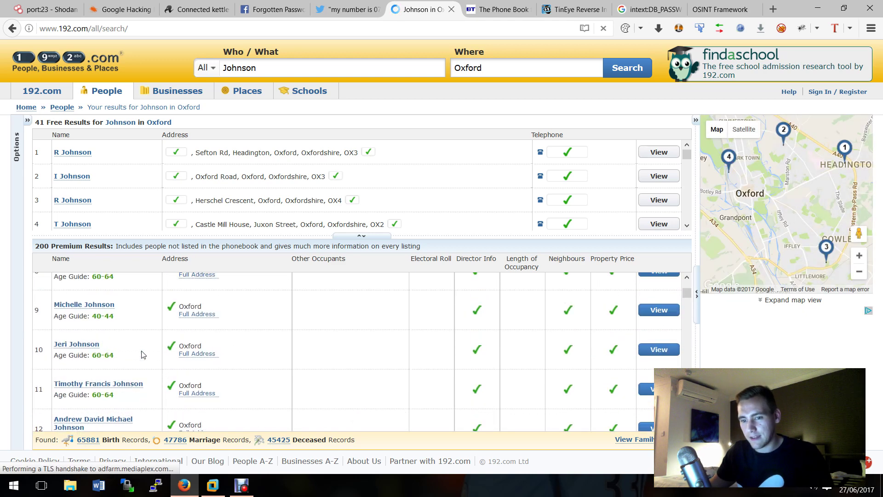
scroll(145, 353, "down", 2)
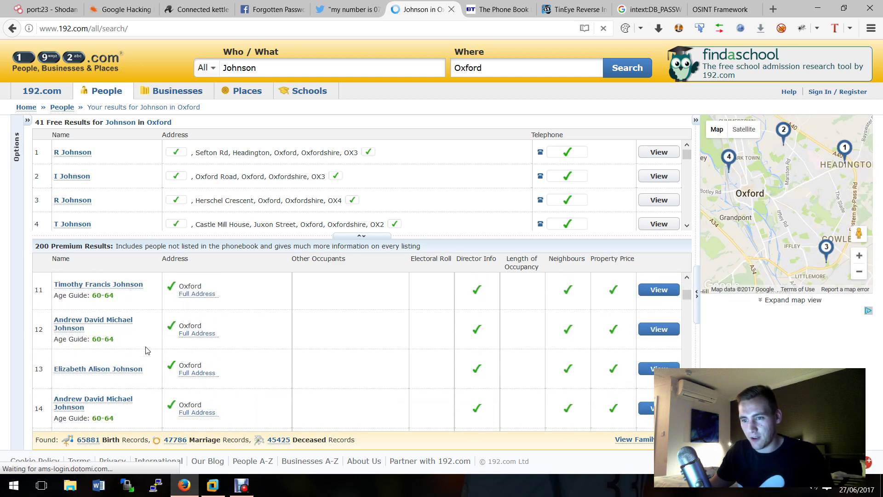
scroll(146, 351, "down", 1)
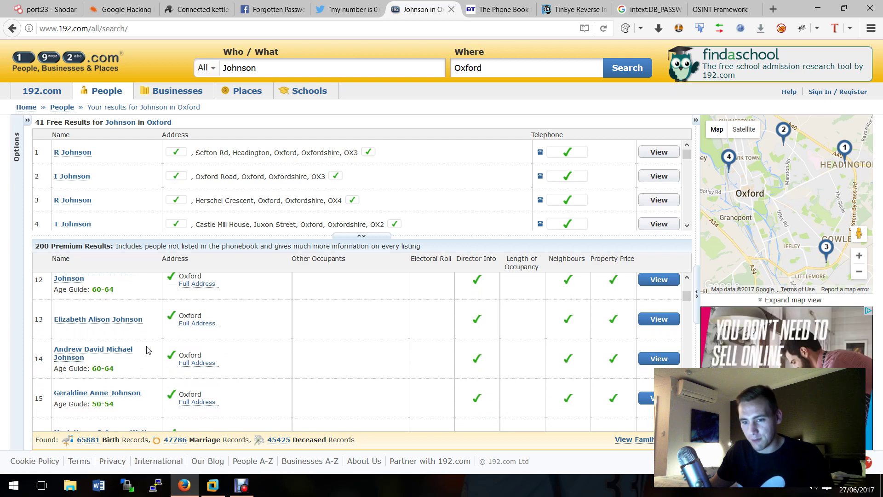
scroll(146, 351, "down", 1)
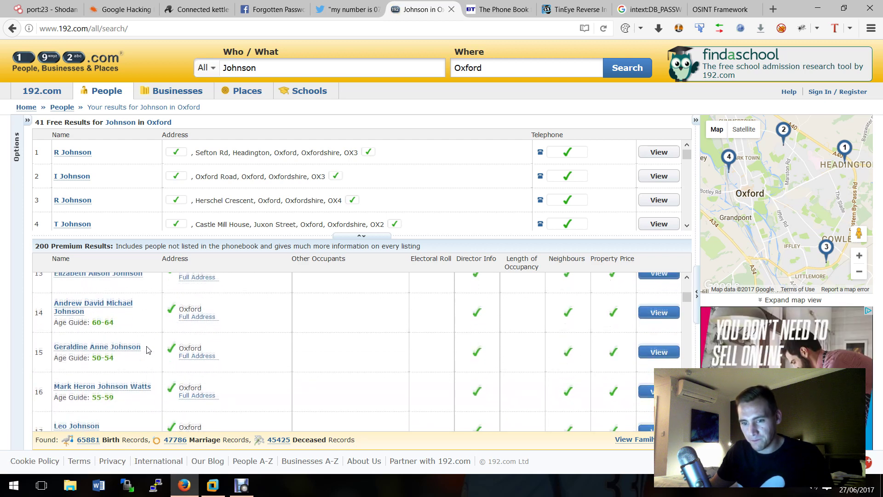
left_click(117, 346)
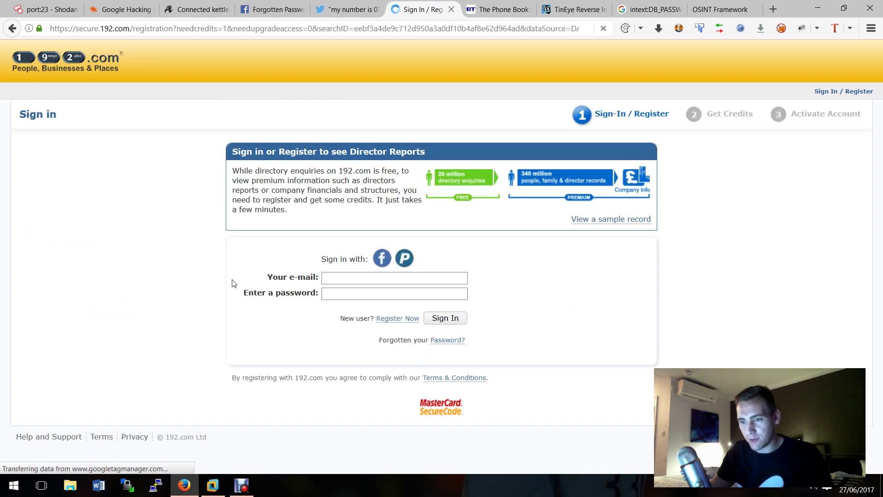
left_click(12, 28)
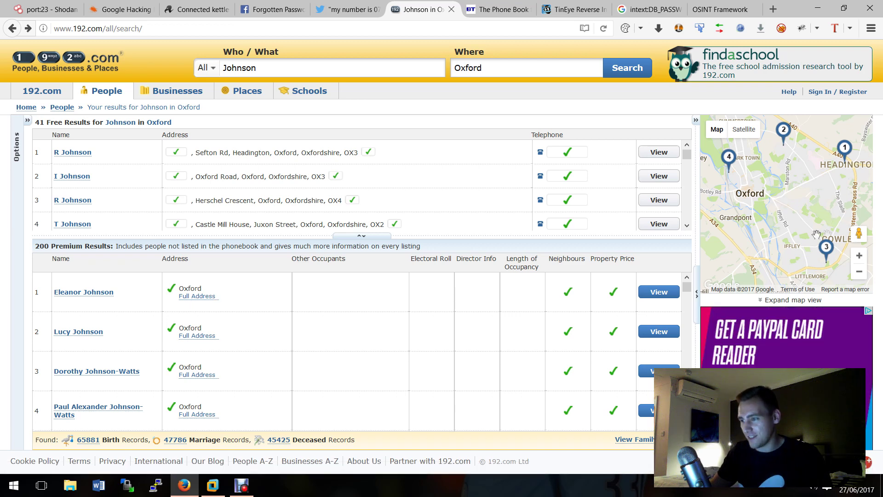
left_click(856, 276)
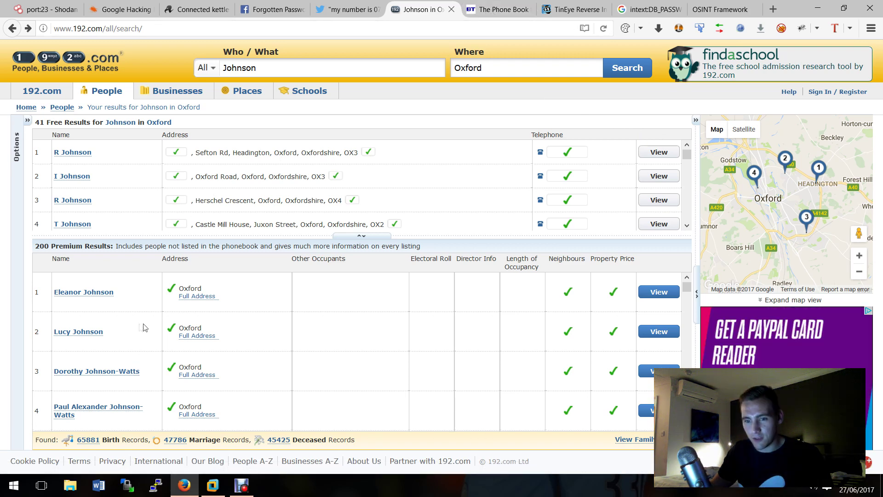
left_click_drag(103, 332, 53, 334)
key("ctrl+c")
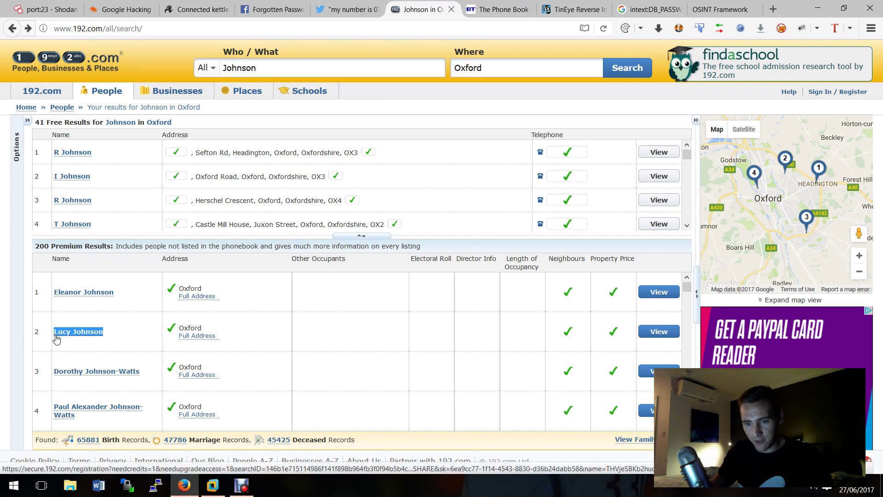
Step: Search BT The Phone Book for surname Johnson in OXFORD (Oxfordshire)
left_click(499, 9)
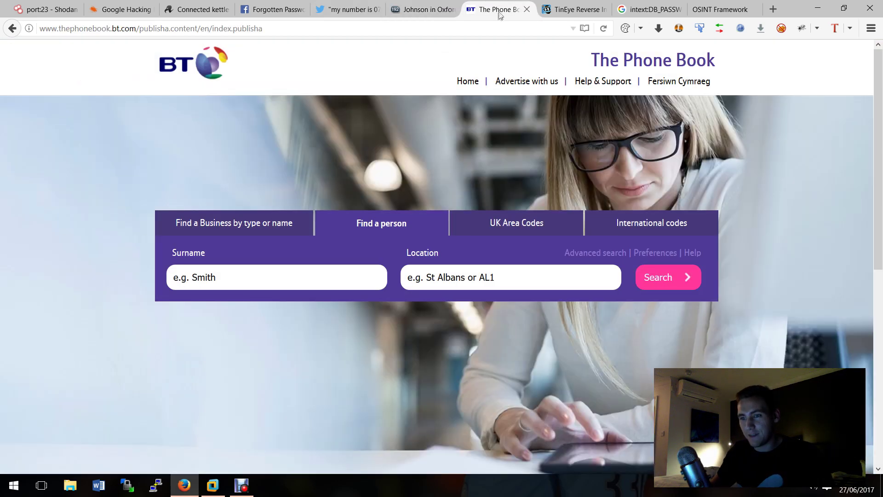
left_click(275, 274)
key("ctrl+v")
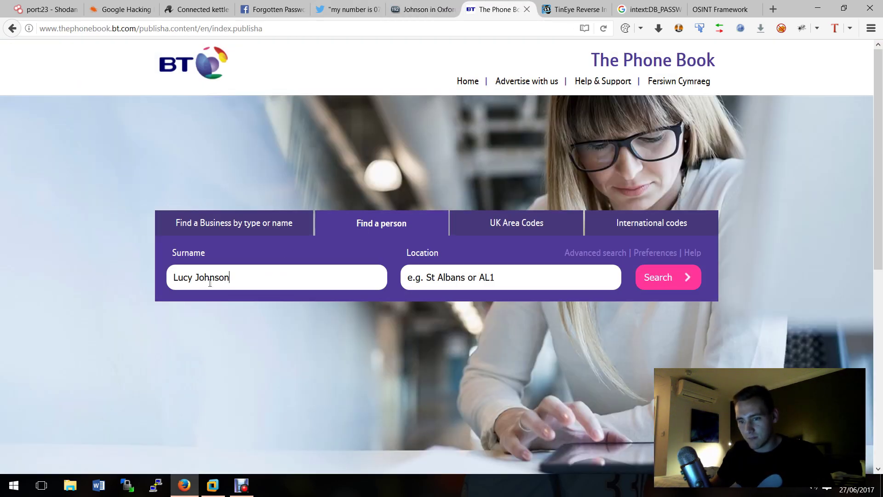
left_click_drag(196, 278, 170, 278)
key("BackSpace")
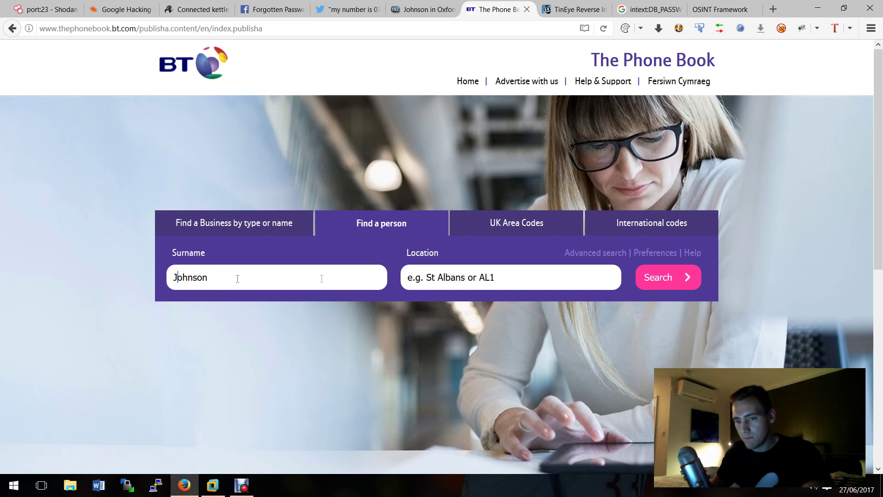
left_click(447, 272)
type("Oxford")
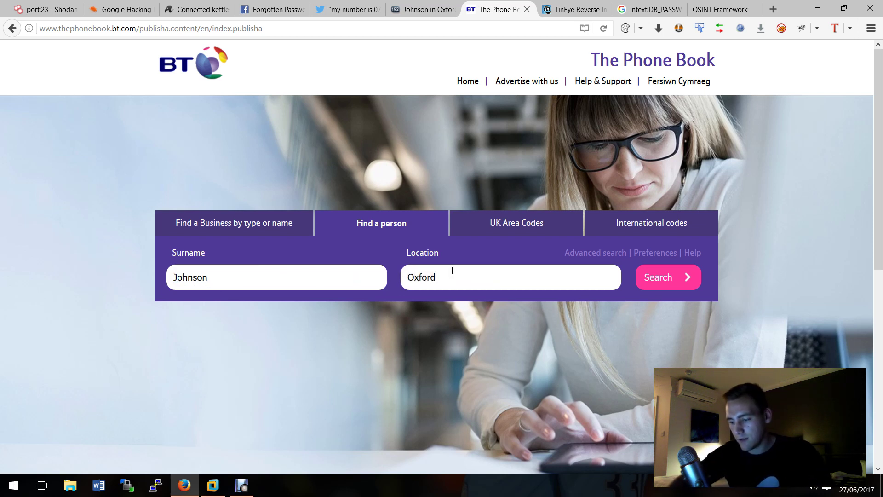
key("Return")
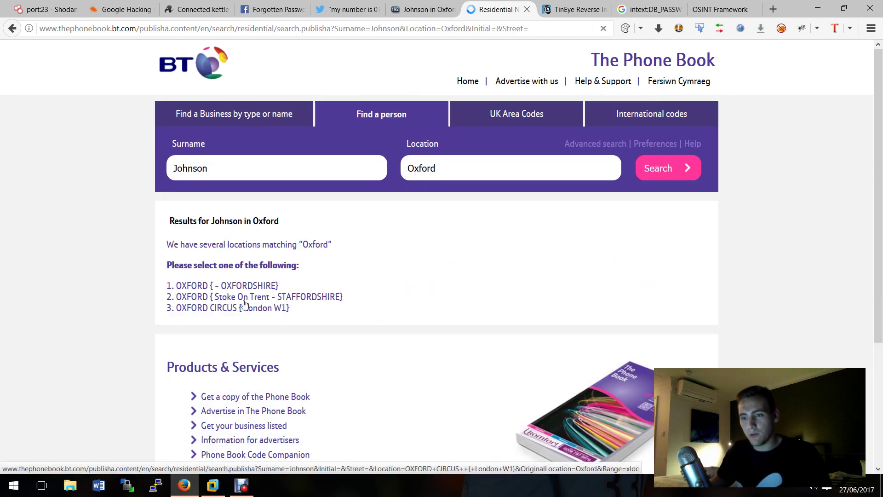
left_click(184, 287)
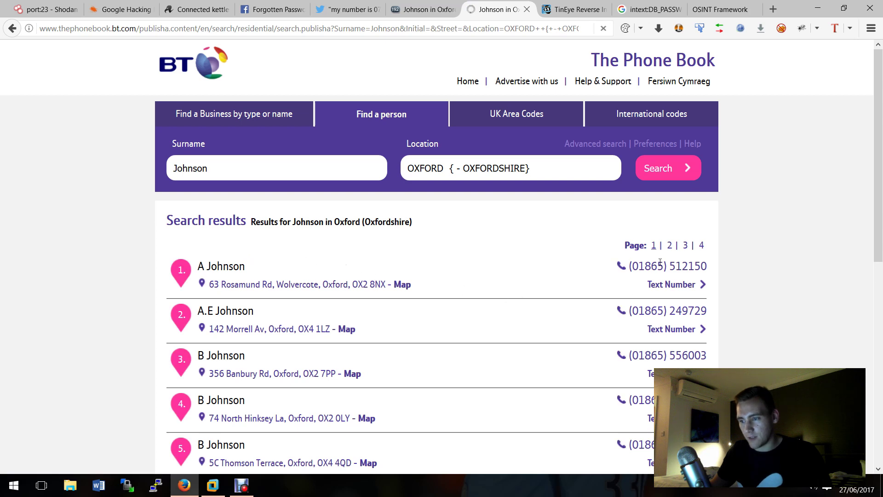
Step: Select the first listing's phone number, scroll the results, and return to 192.com
left_click_drag(639, 266, 703, 266)
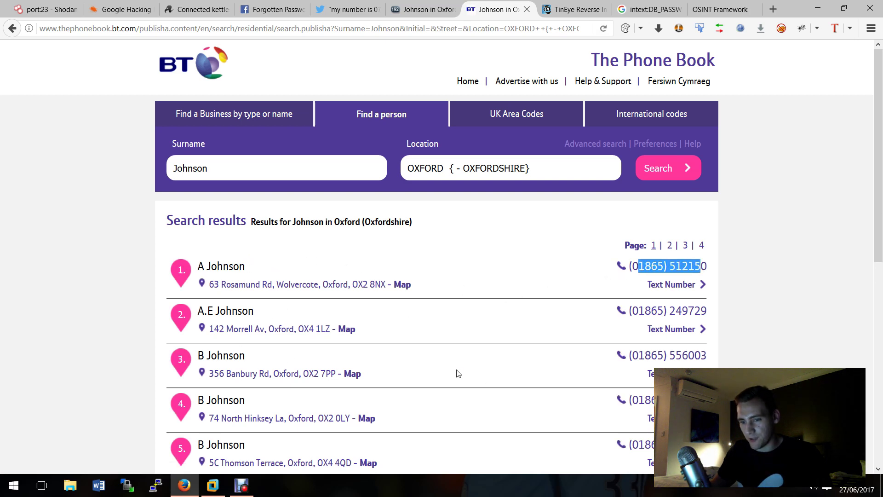
scroll(457, 374, "down", 8)
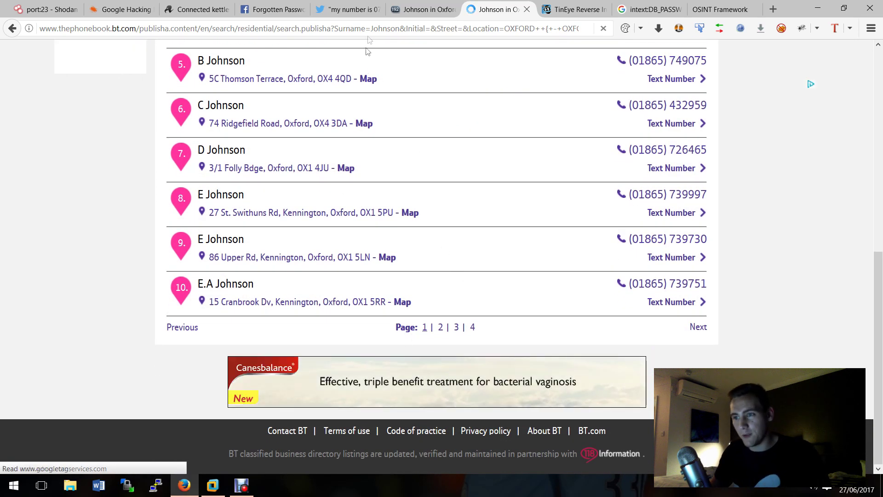
key("ctrl+Page_Up")
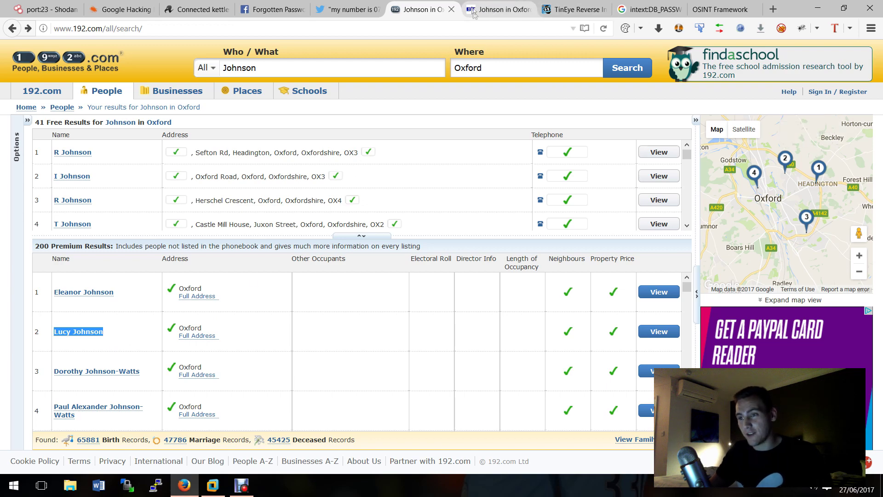
Step: Compare the BT Phone Book and 192.com Johnson in Oxford listings, then switch to TinEye
left_click(490, 9)
scroll(442, 175, "up", 8)
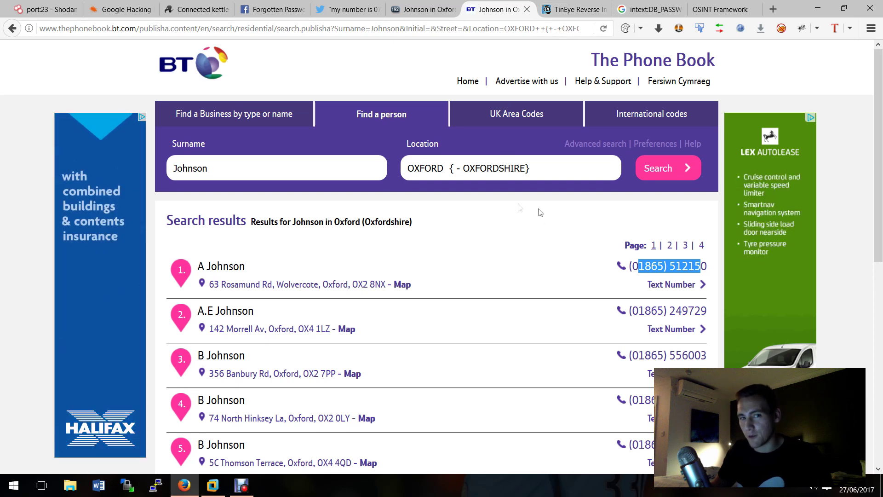
key("ctrl+shift+Tab")
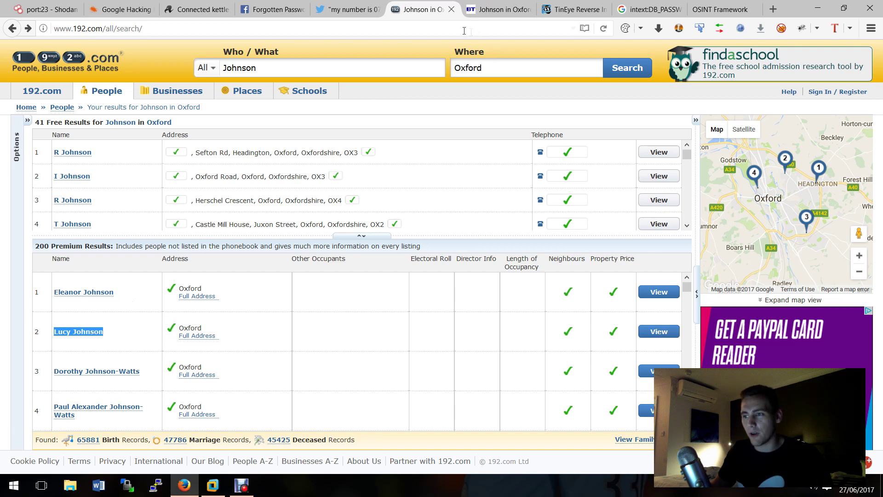
left_click(554, 9)
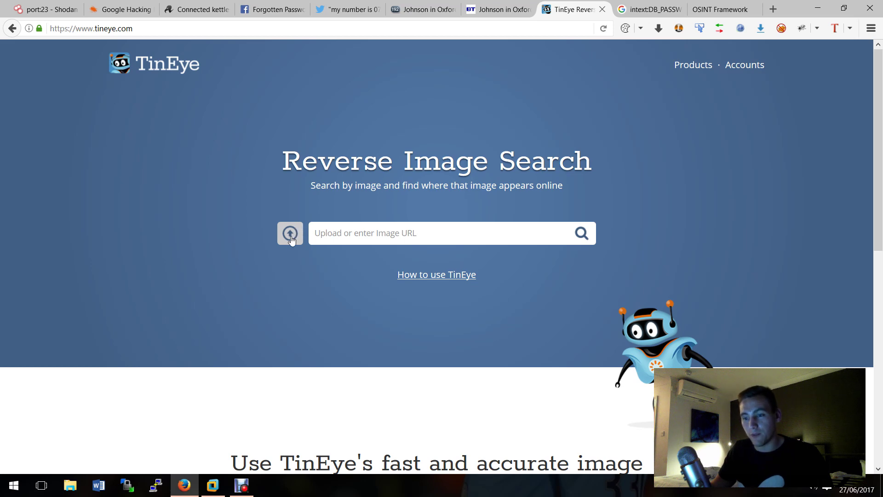
Step: Reverse-search Pictures/Venice/hqdefault.jpg on TinEye and open the matching YouTube video
left_click(291, 238)
double_click(322, 93)
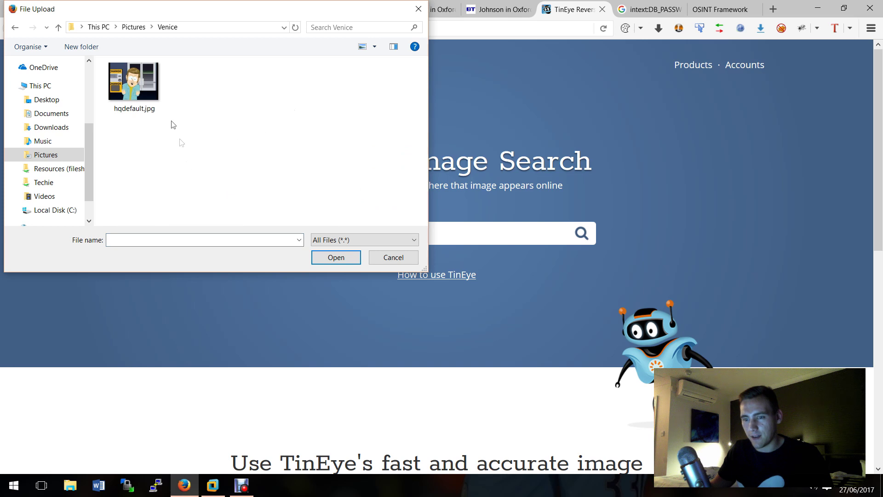
left_click(137, 102)
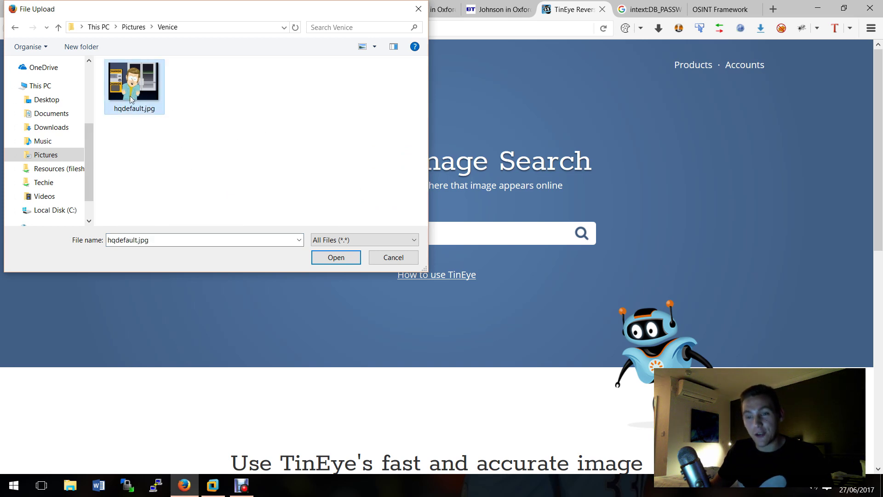
key("Return")
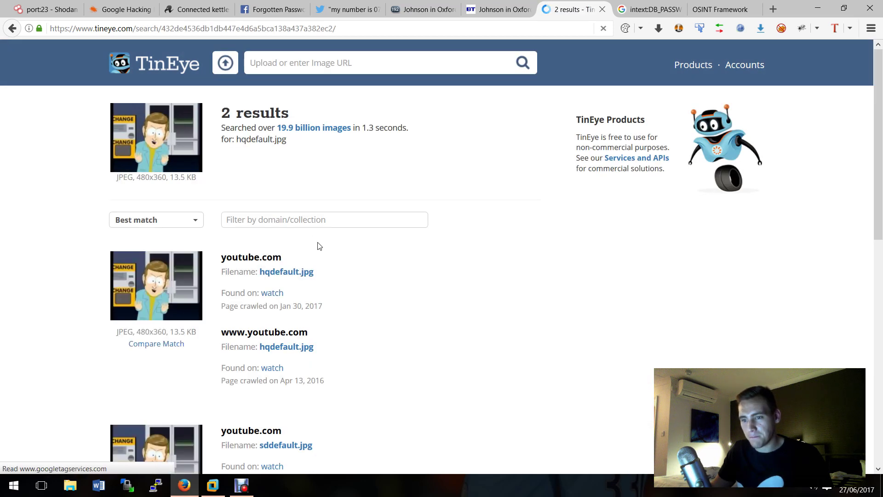
scroll(322, 235, "down", 2)
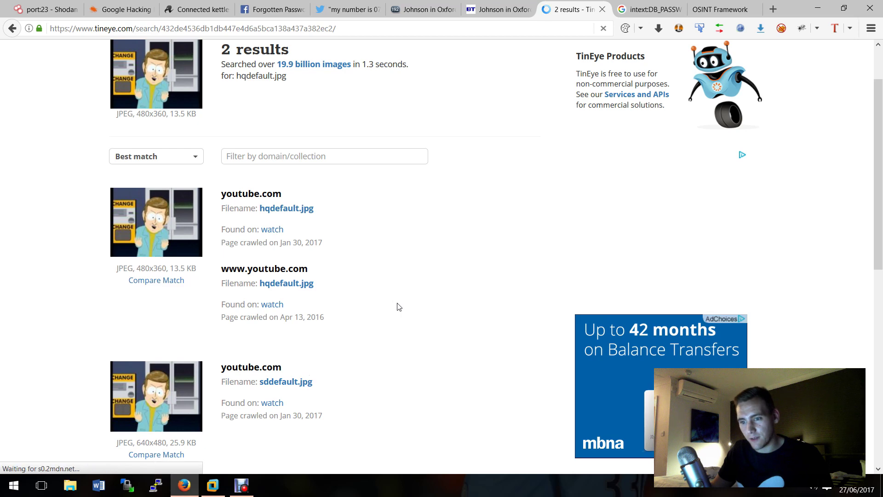
left_click(270, 304)
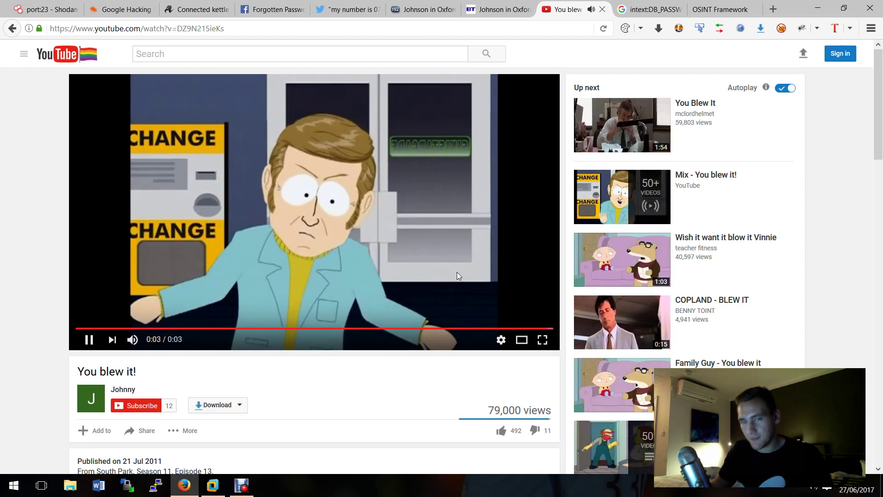
Step: Return from the YouTube video to TinEye's 2 matches for hqdefault.jpg
left_click(13, 29)
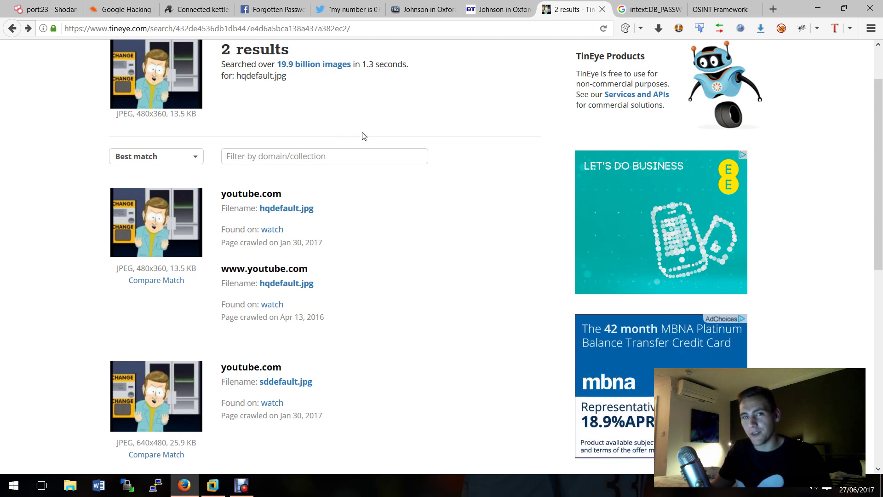
scroll(362, 139, "up", 3)
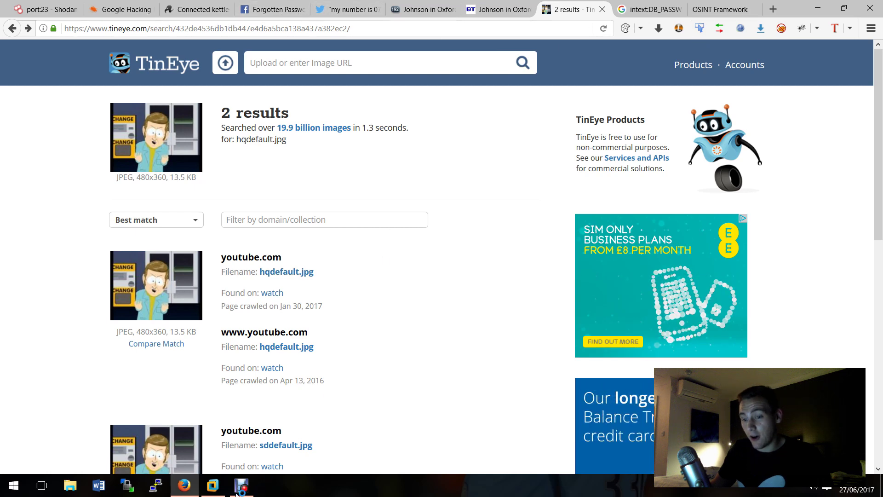
key("alt+Tab")
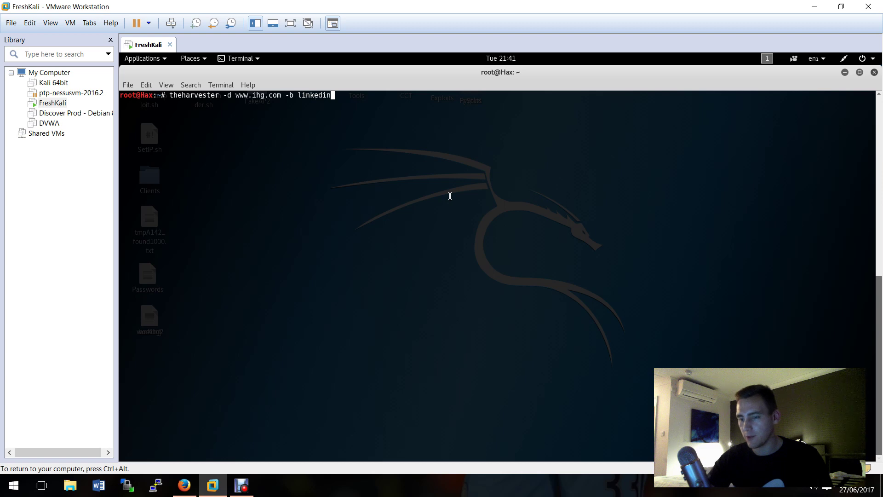
key("Return")
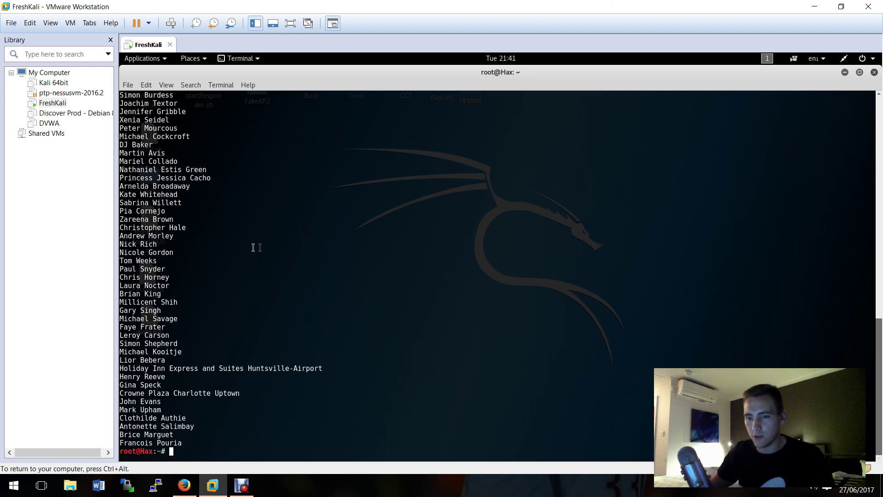
left_click_drag(171, 252, 157, 244)
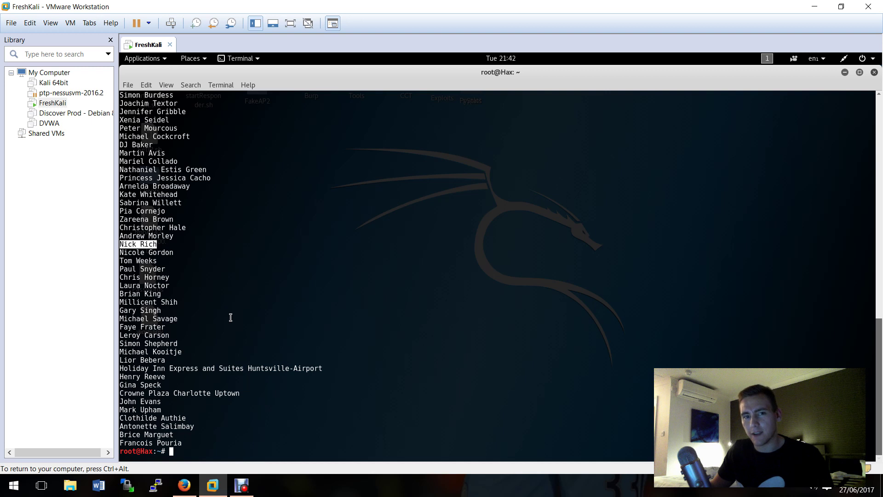
left_click(269, 300)
key("Up")
key("BackSpace")
key("BackSpace")
key("BackSpace")
key("BackSpace")
key("BackSpace")
key("BackSpace")
key("BackSpace")
key("BackSpace")
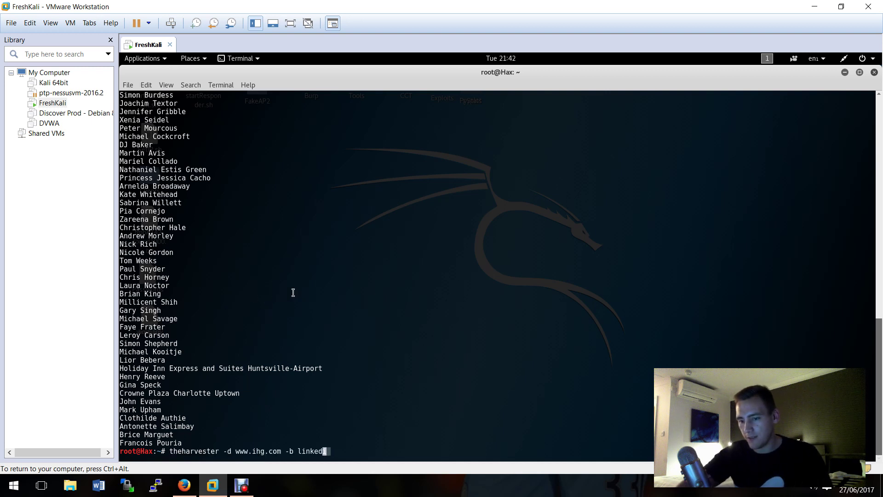
type("google")
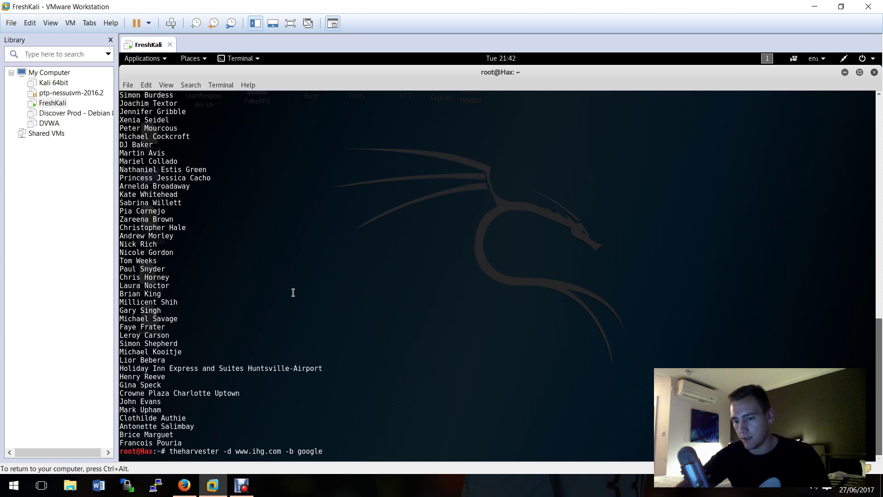
key("Return")
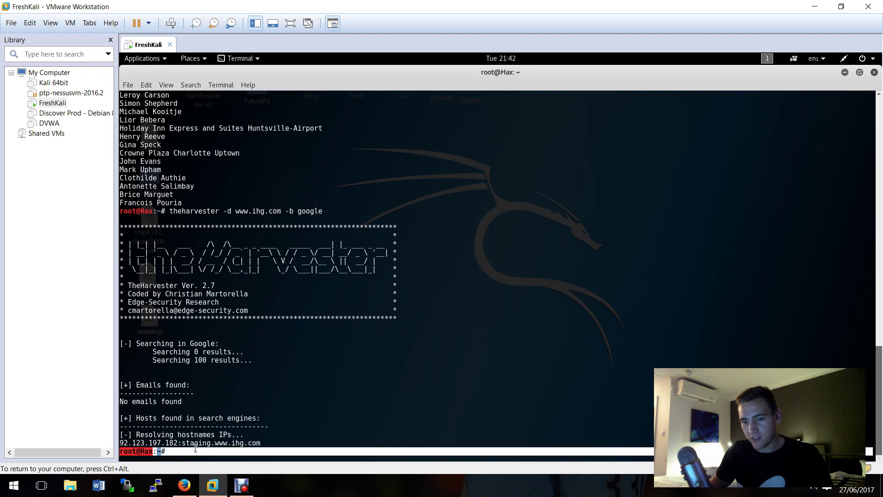
double_click(249, 443)
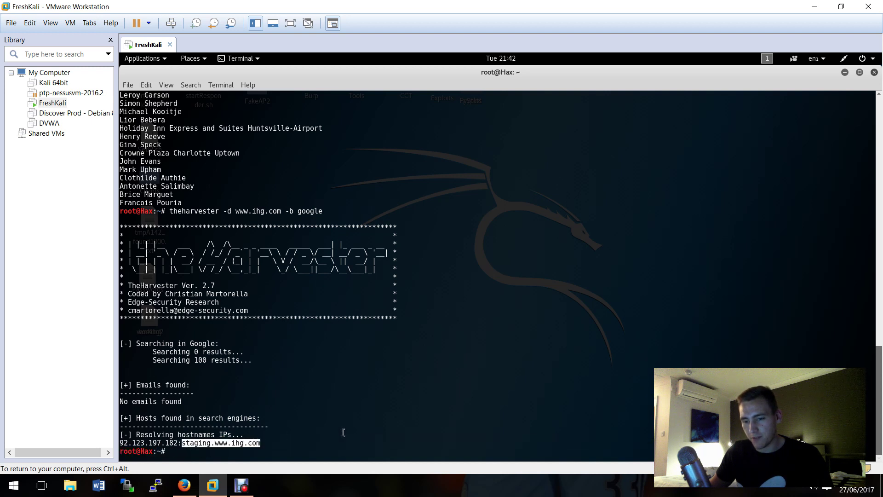
left_click(326, 433)
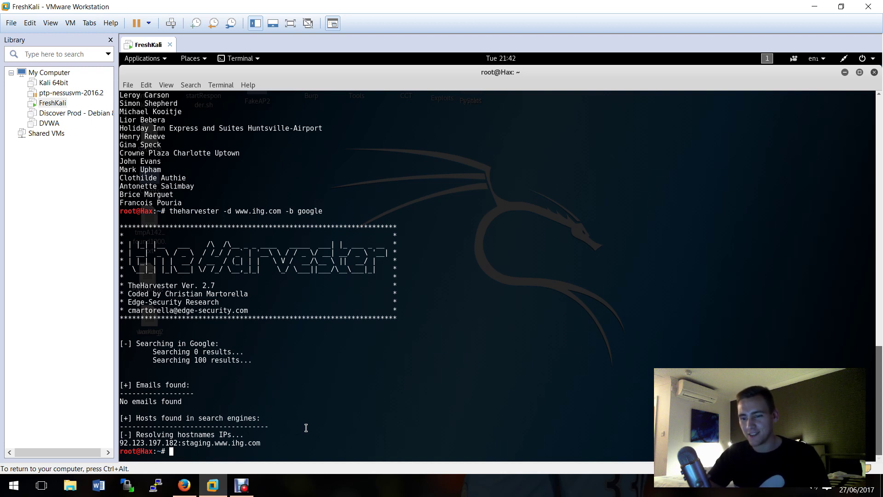
Step: Run theHarvester twice with 'bing' as the source, getting no emails or hosts
key("Up")
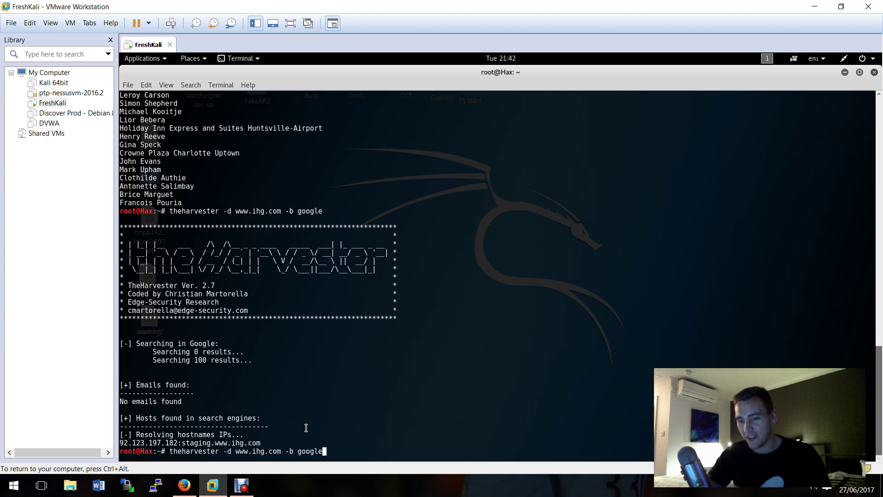
key("BackSpace")
key("BackSpace")
key("BackSpace")
key("BackSpace")
key("BackSpace")
key("BackSpace")
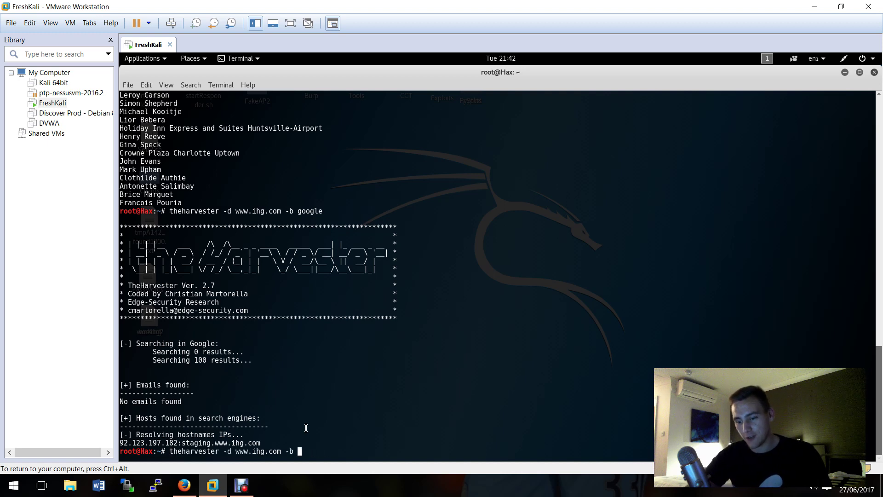
type("bing")
key("Return")
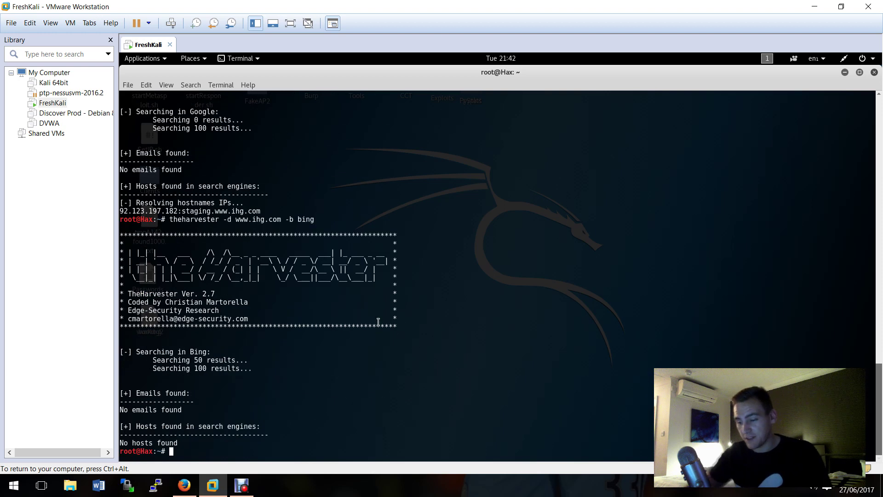
key("Up")
key("Return")
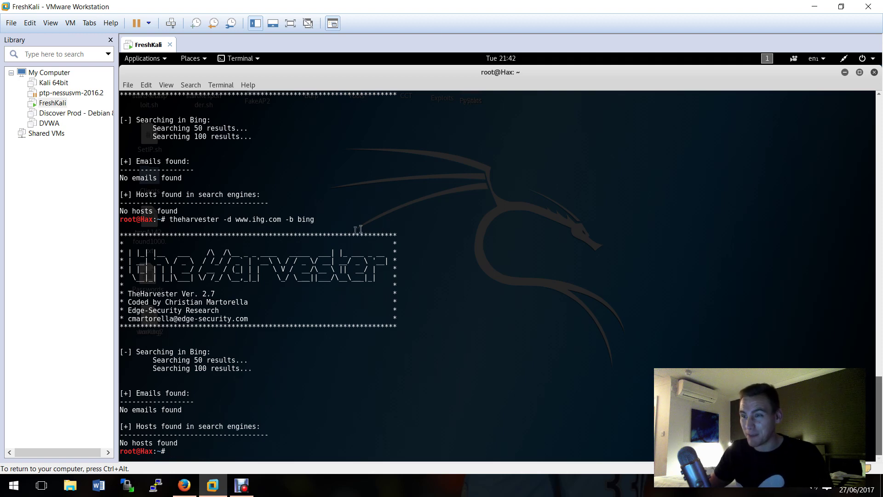
Step: Minimize VMware and revisit the Shodan, Twitter, Facebook, 192.com, BT Phone Book and TinEye tabs
left_click(817, 7)
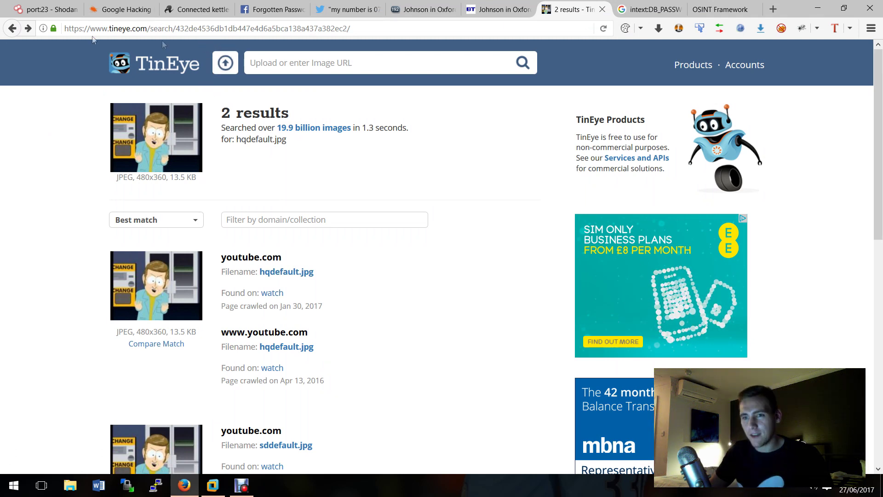
left_click(39, 10)
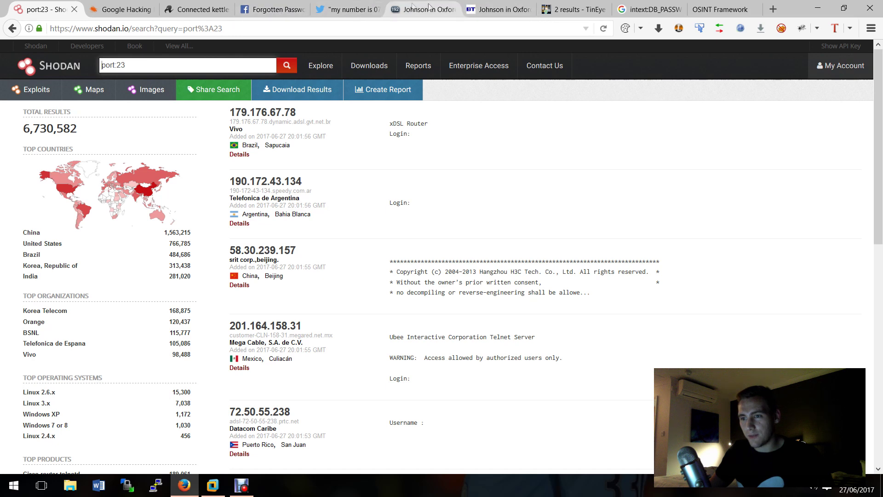
left_click(351, 9)
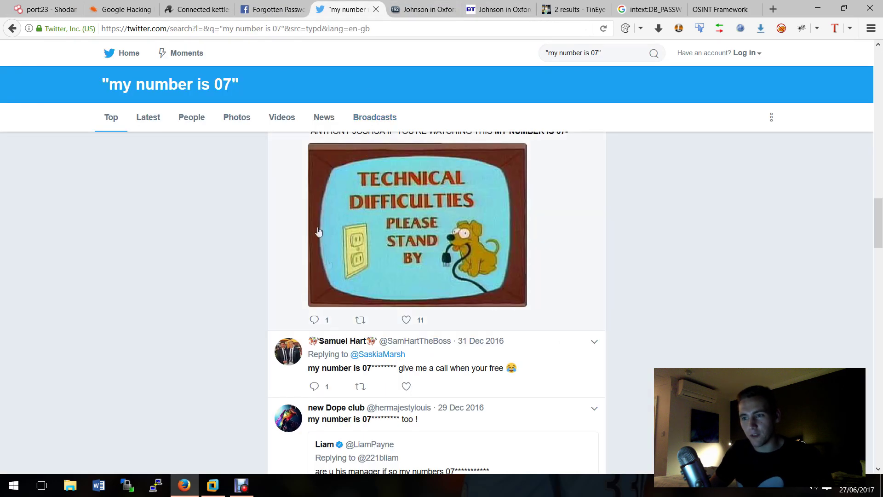
key("ctrl+Page_Up")
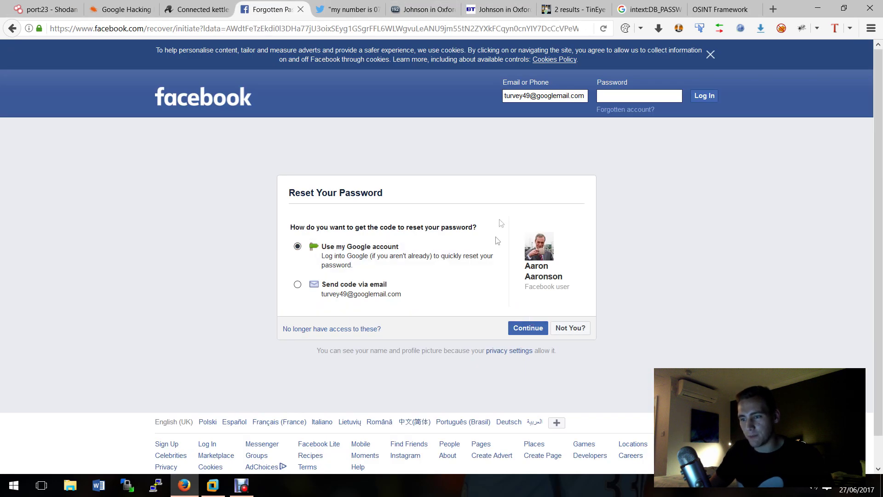
left_click(439, 14)
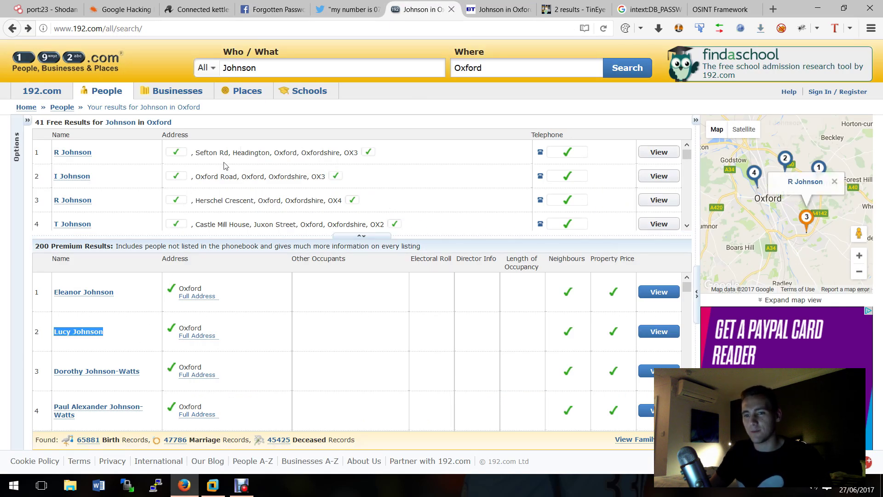
left_click(508, 8)
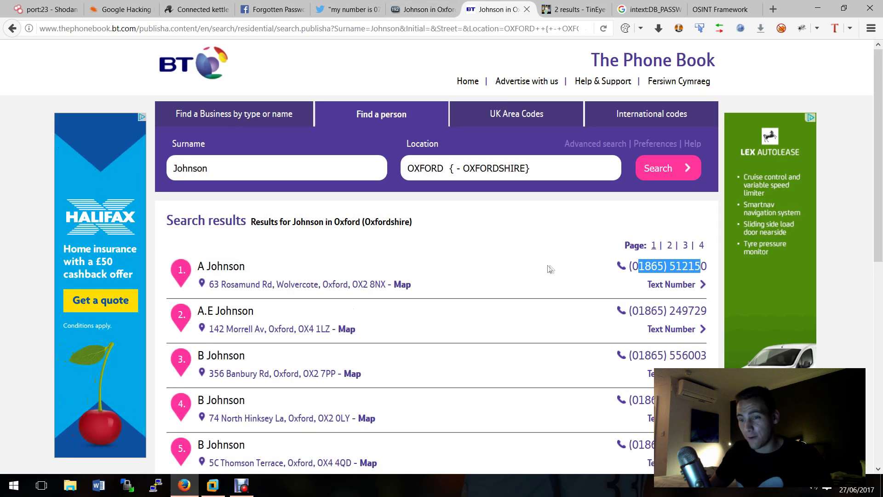
left_click(574, 9)
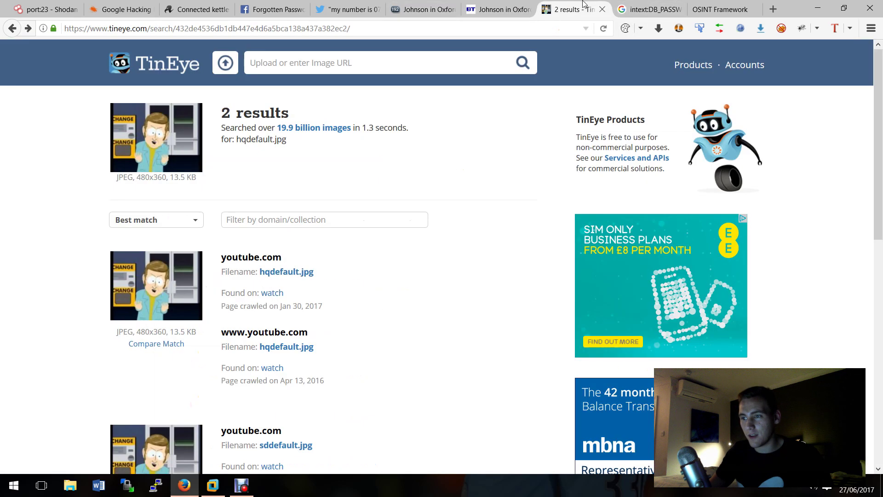
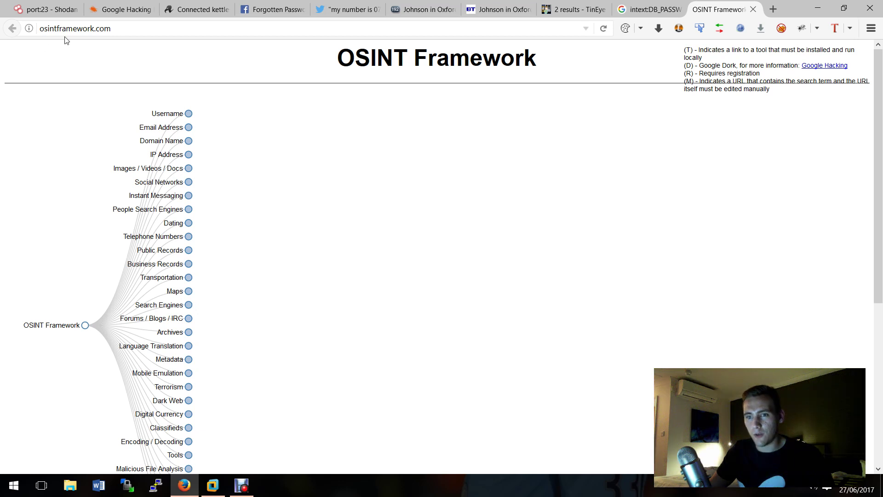
Step: Expand Username → Specific Sites and Search Engines → Academic / Publication Search to list their tools
left_click(189, 113)
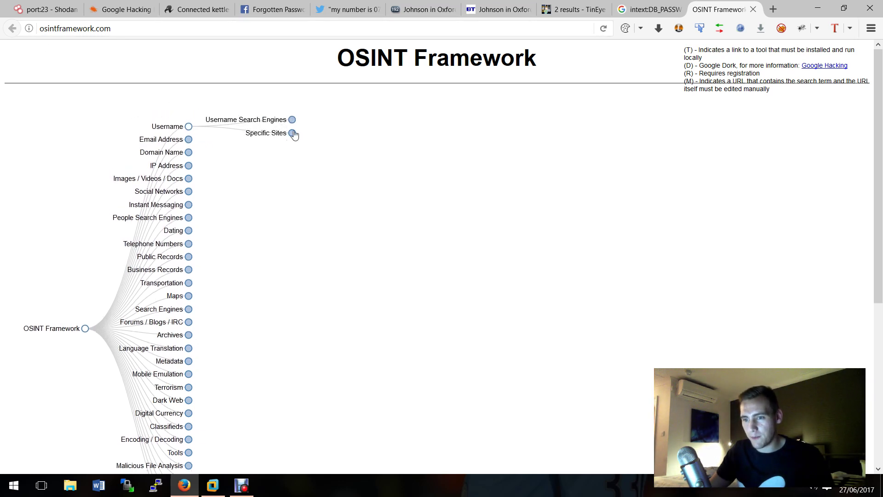
left_click(290, 132)
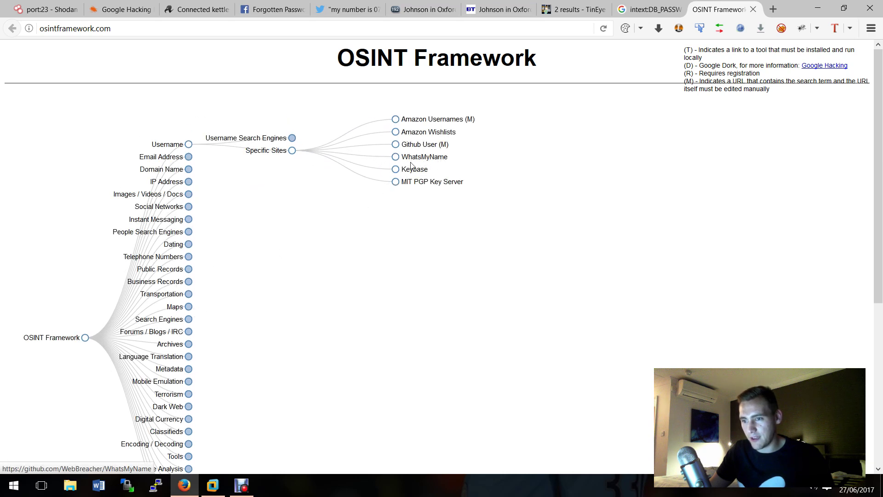
left_click(189, 319)
left_click(292, 316)
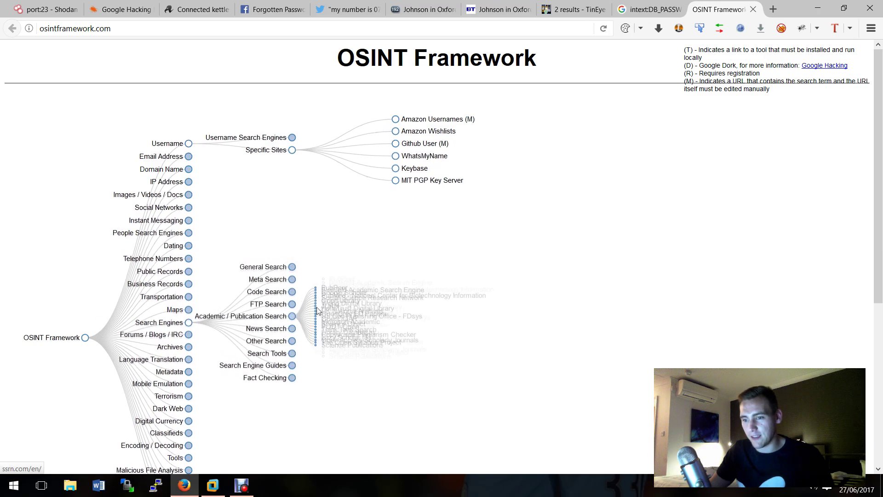
Step: Expand the OpSec branch further down the tree to show Anonymous Browsing
scroll(193, 390, "down", 5)
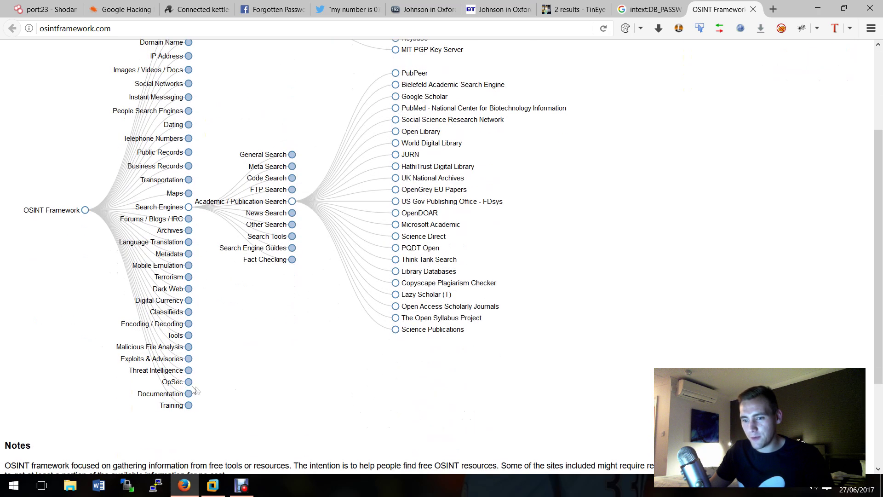
left_click(189, 383)
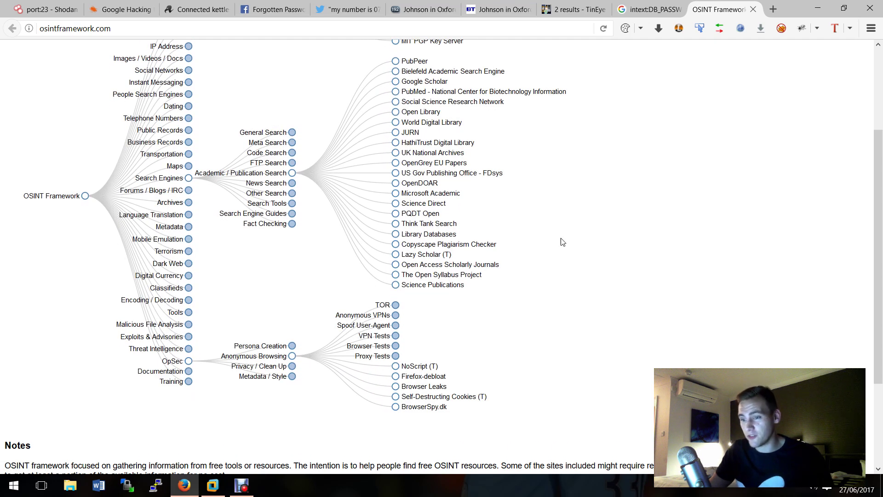
scroll(562, 242, "up", 5)
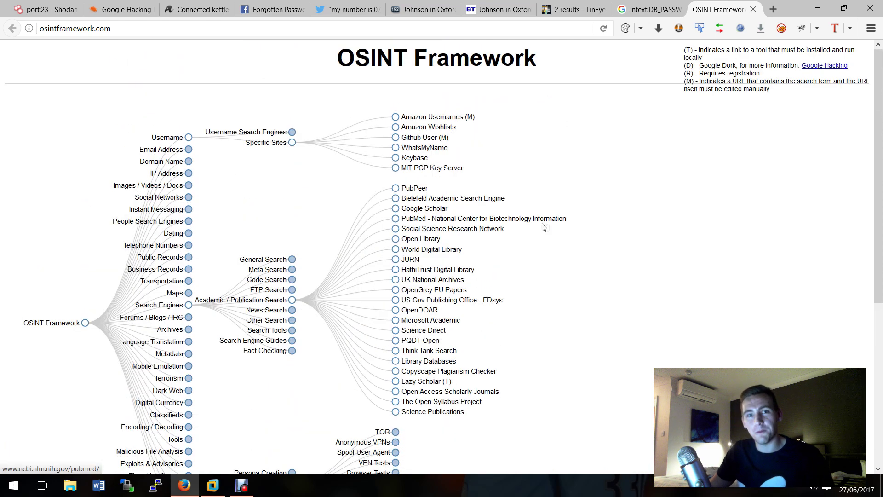